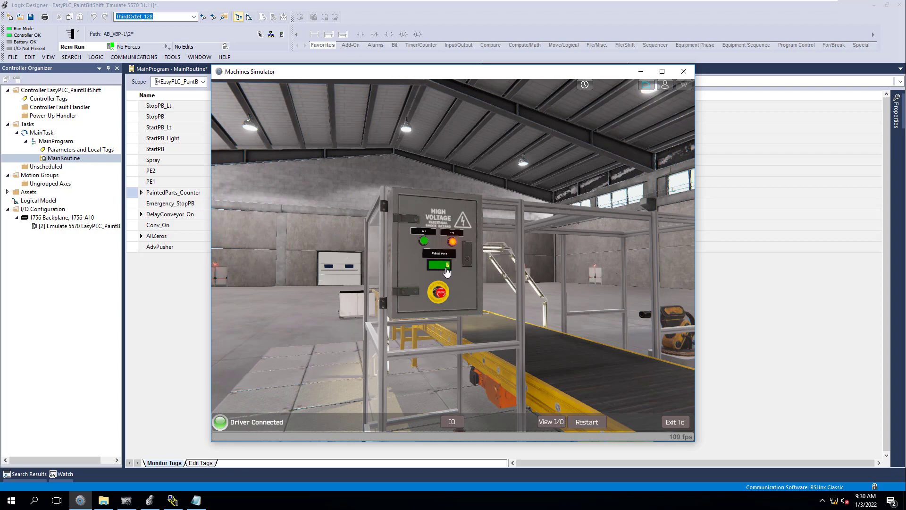
Open MainProgram's Parameters and Local Tags in the PLC project.
click(43, 143)
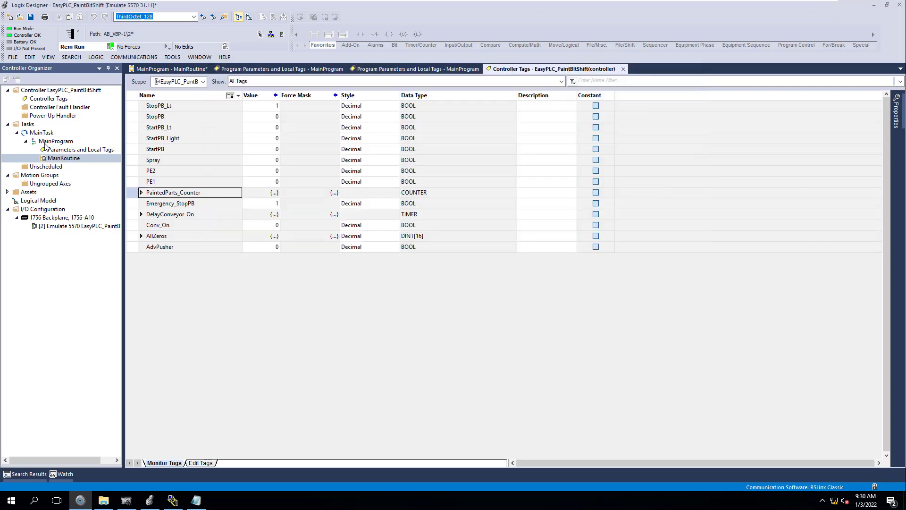
double_click(52, 151)
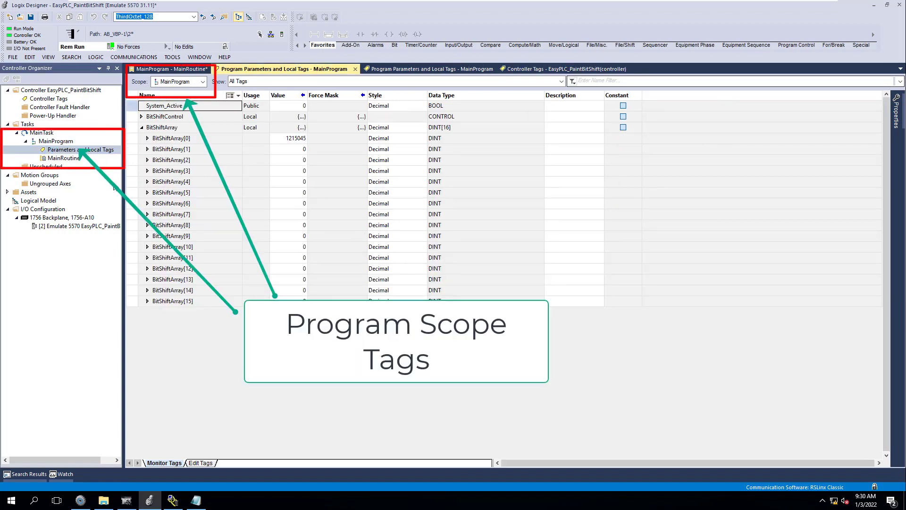
click(52, 101)
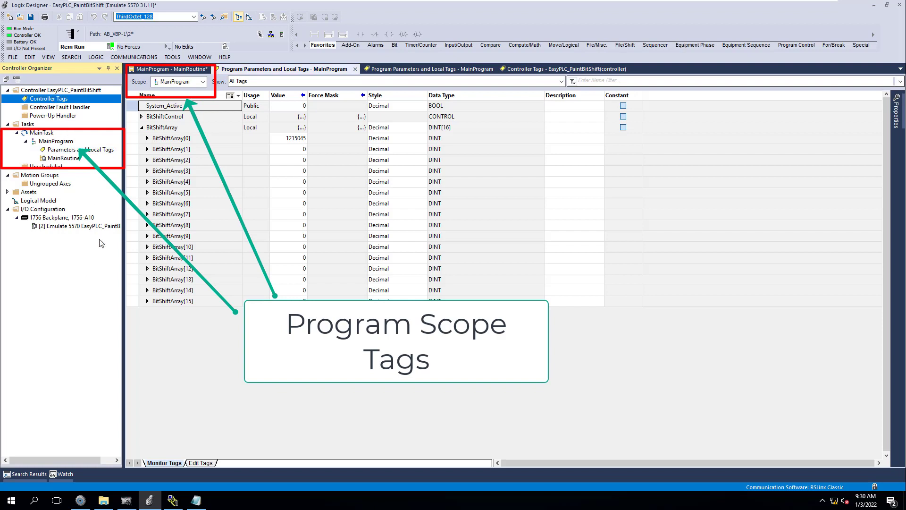
Highlight the Controller Scope, 'Global tags use anywhere' and Program Scope lines in the Notepad notes.
click(196, 501)
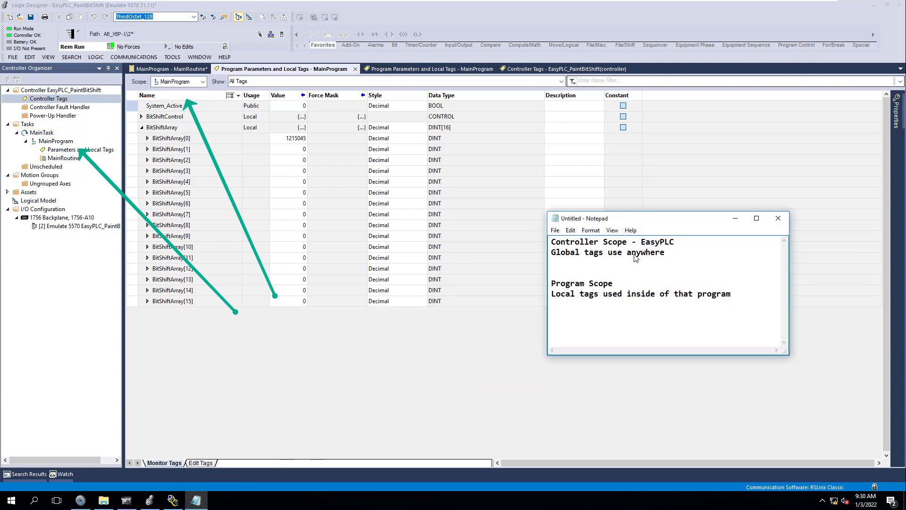
click(680, 243)
drag(681, 244, 548, 247)
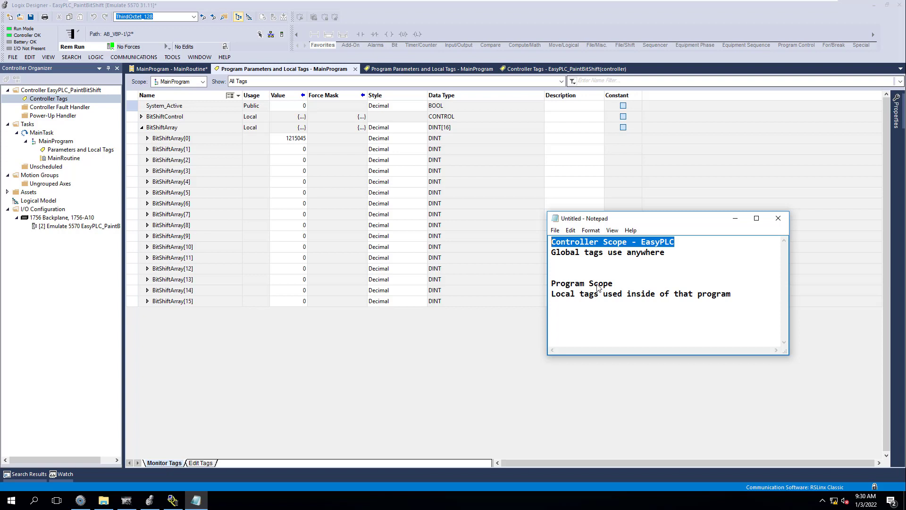
click(634, 263)
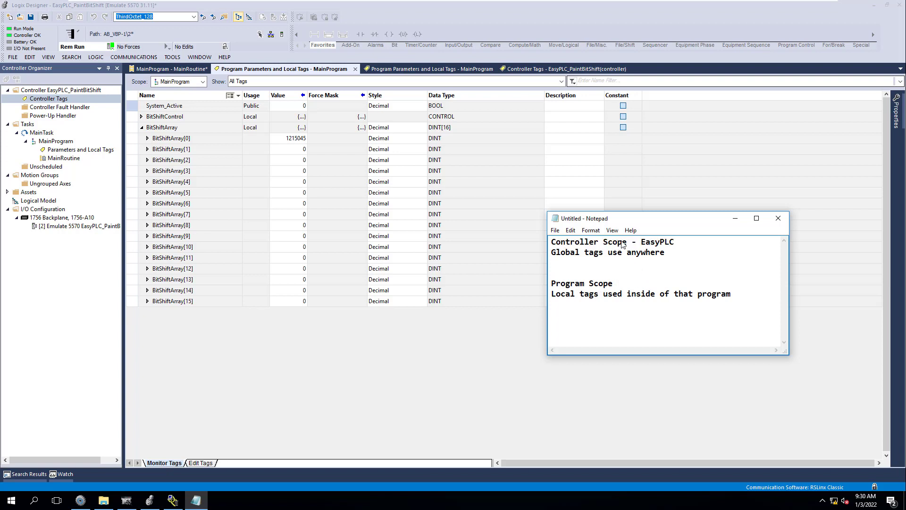
drag(627, 242, 552, 244)
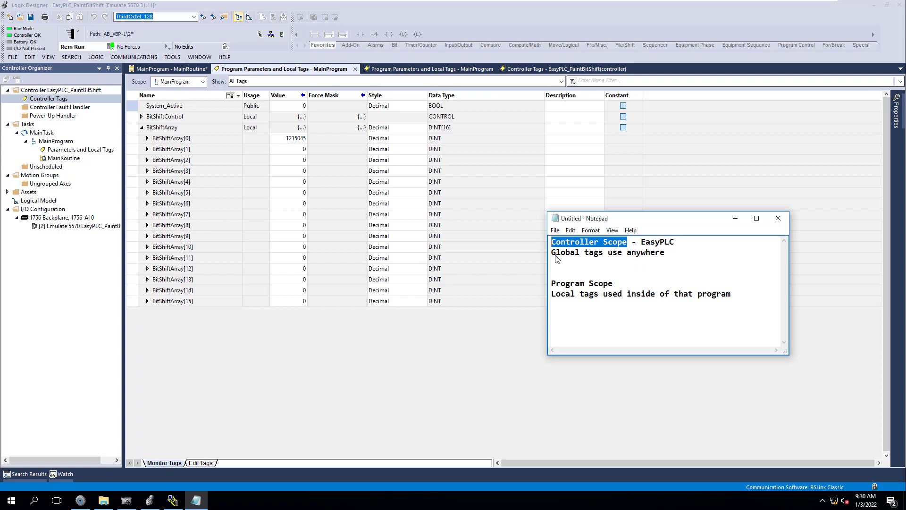
click(598, 258)
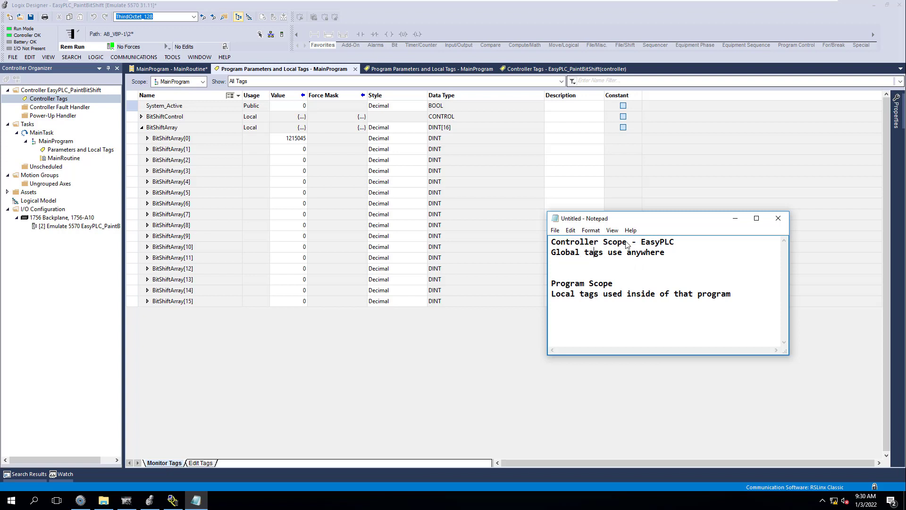
drag(628, 243, 551, 248)
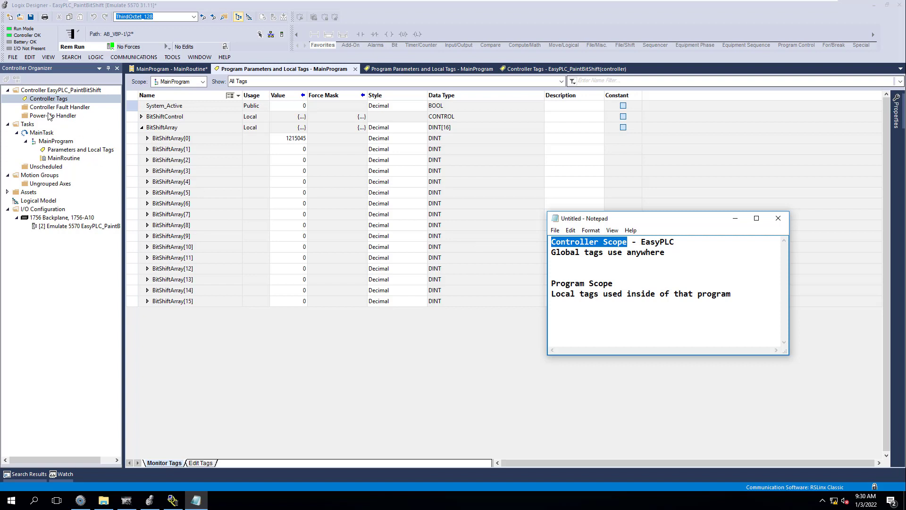
click(616, 267)
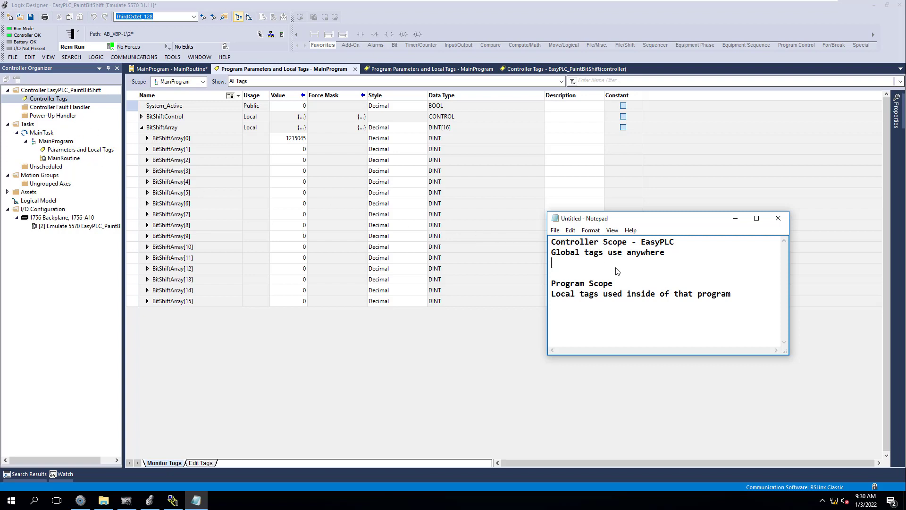
drag(678, 259, 553, 258)
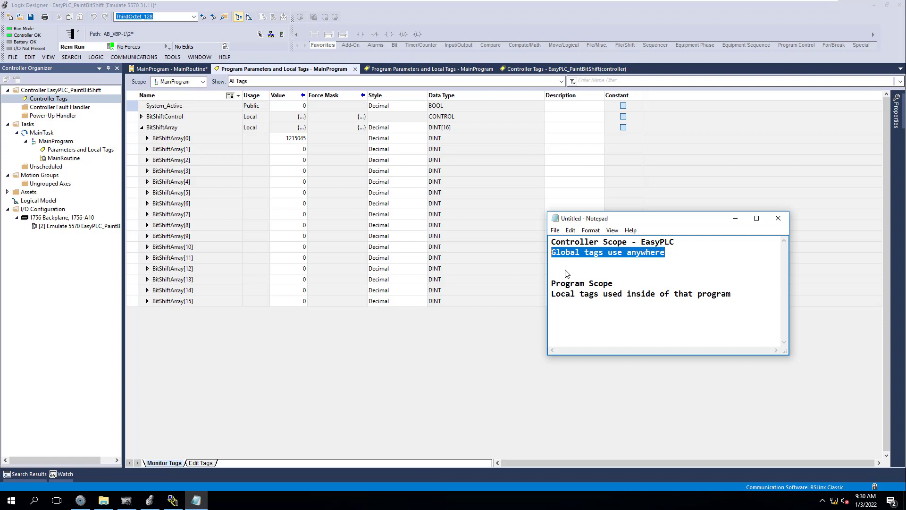
drag(632, 285, 550, 288)
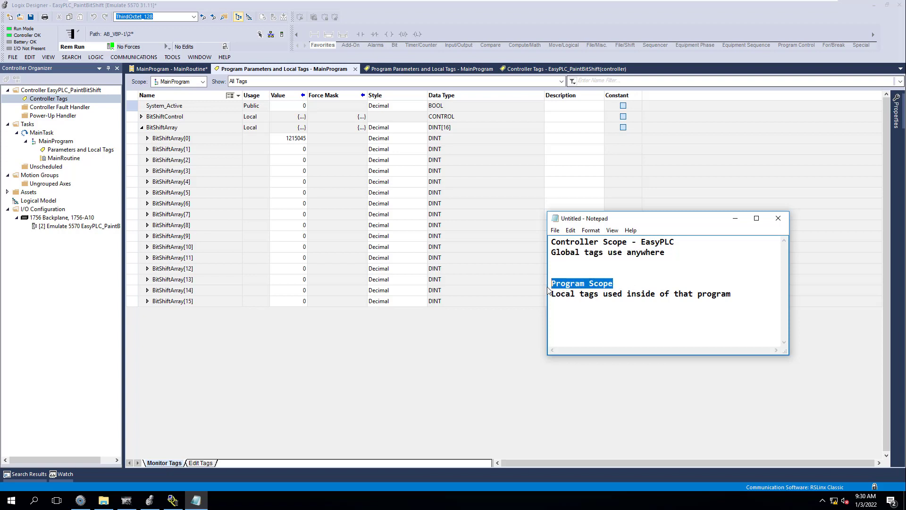
In Edit Tags, review BitShiftControl's Usage options and keep it a Local Tag.
click(45, 133)
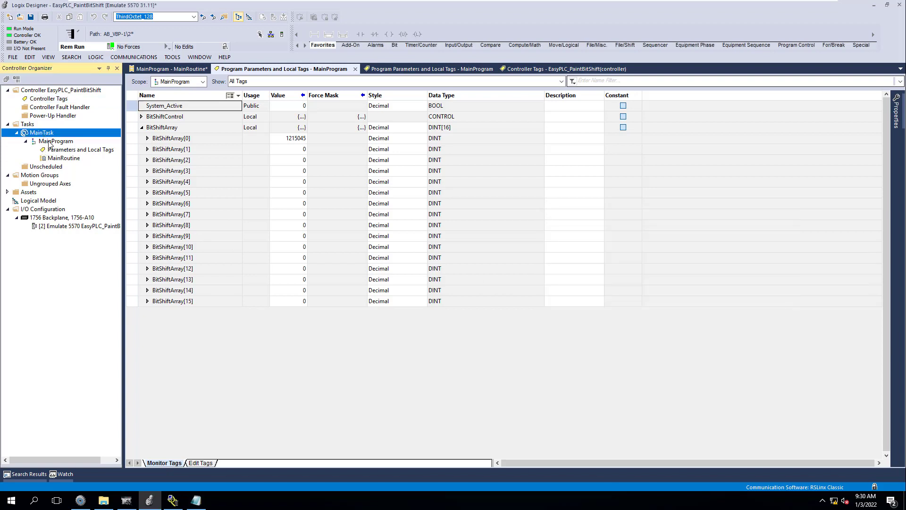
click(51, 142)
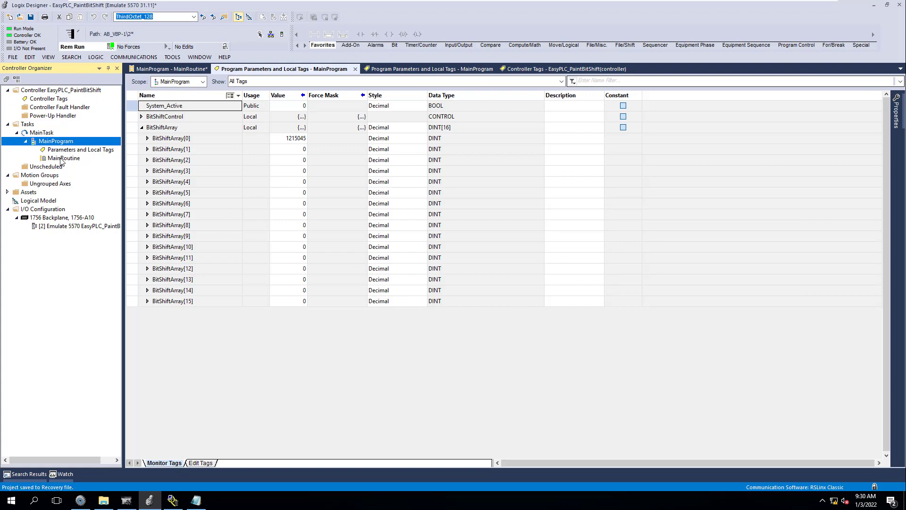
double_click(62, 160)
double_click(61, 150)
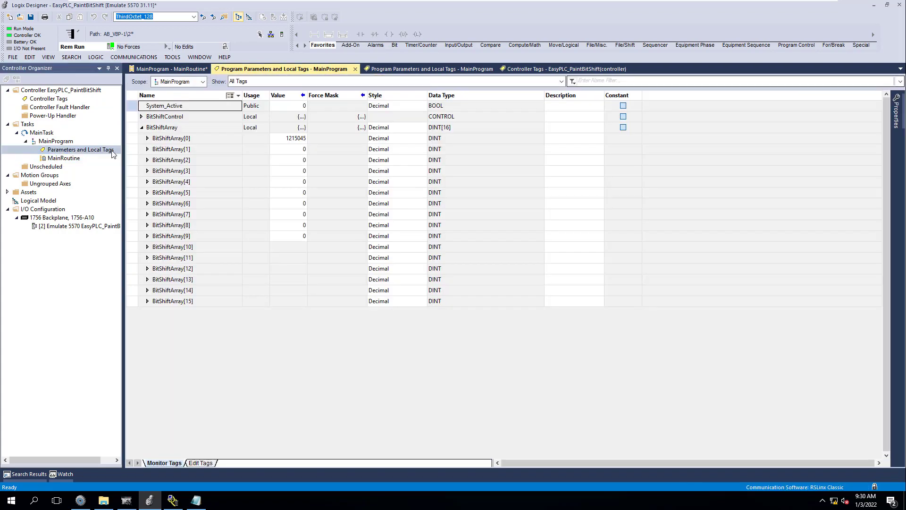
click(257, 118)
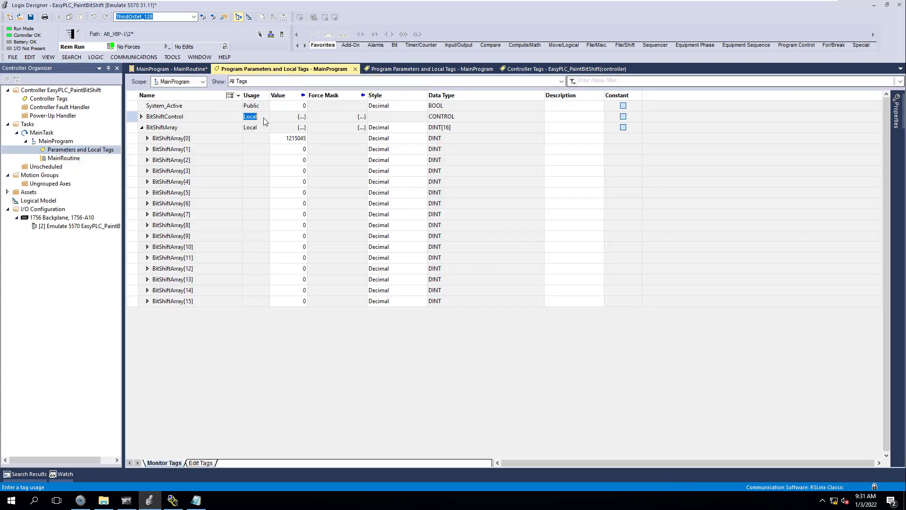
click(207, 463)
click(336, 118)
click(335, 117)
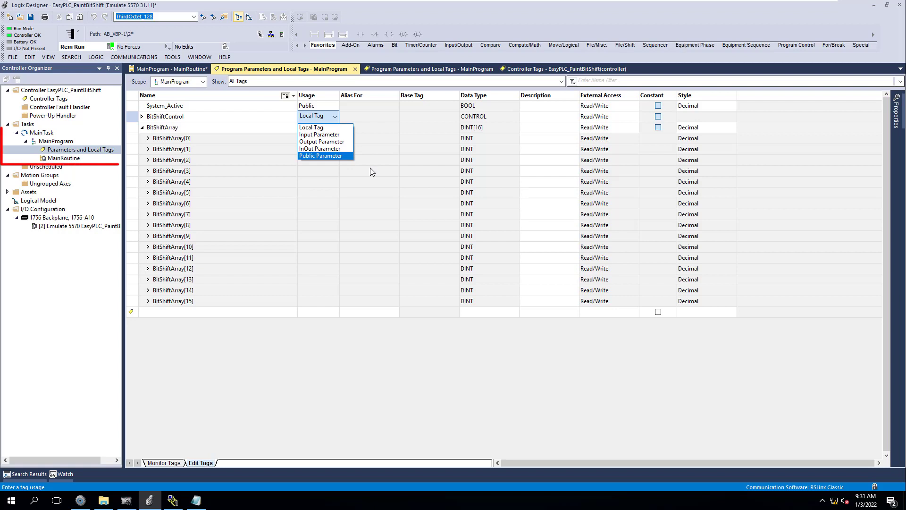
key(Escape)
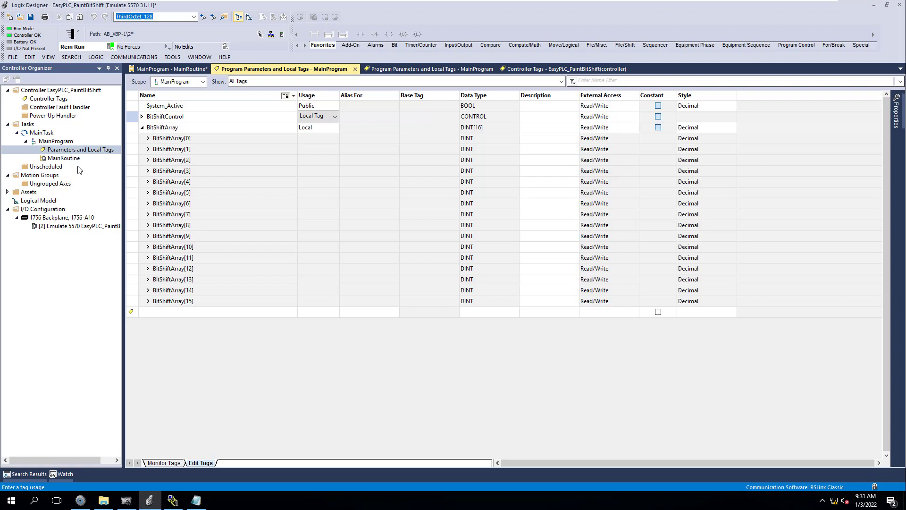
Open the EasyPLC_PaintBitShift Controller Tags list.
click(53, 144)
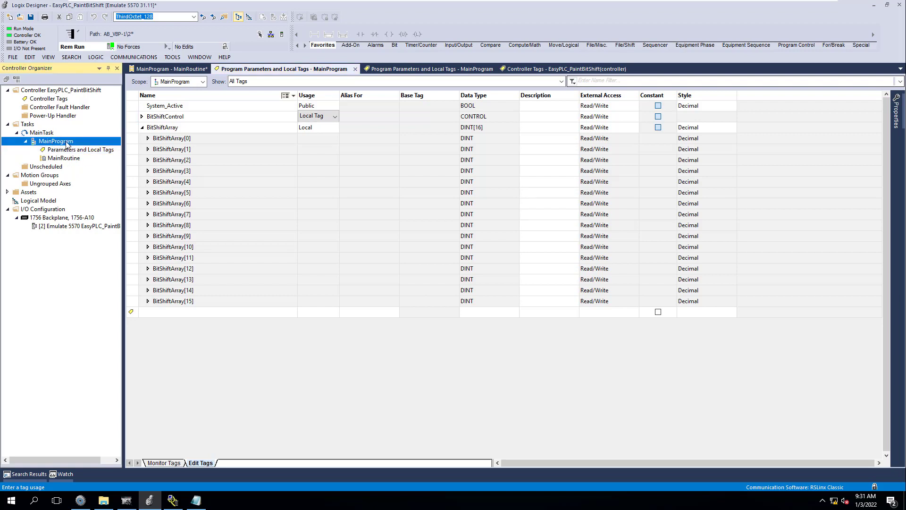
click(69, 152)
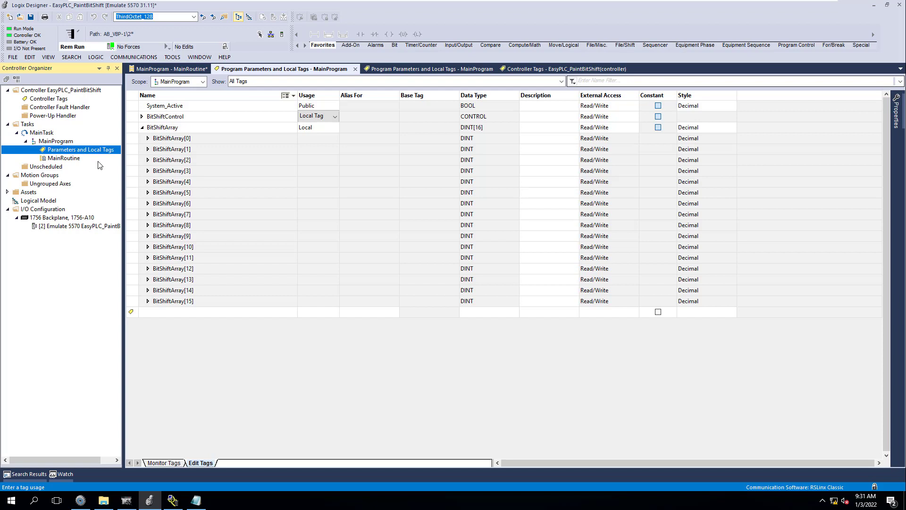
double_click(59, 100)
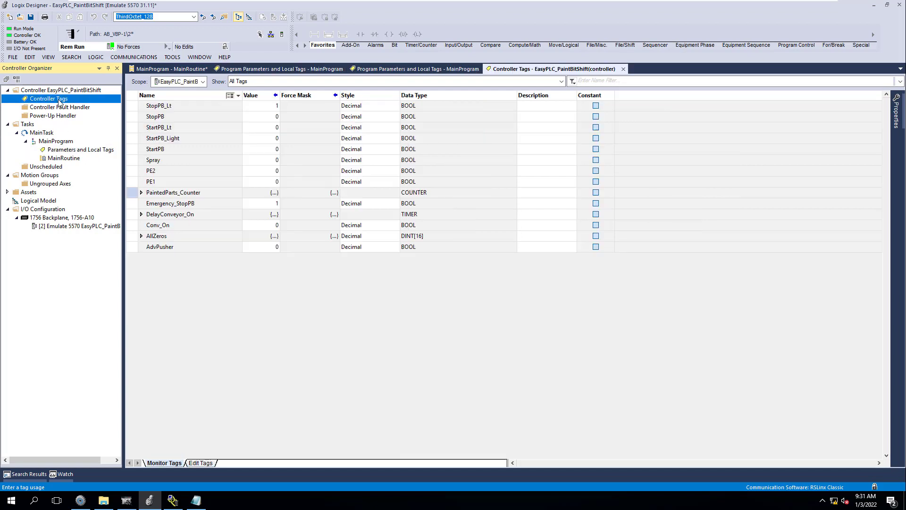
Expand PaintedParts_Counter and highlight the .ACC member name, showing count 6 of preset 10000.
click(141, 193)
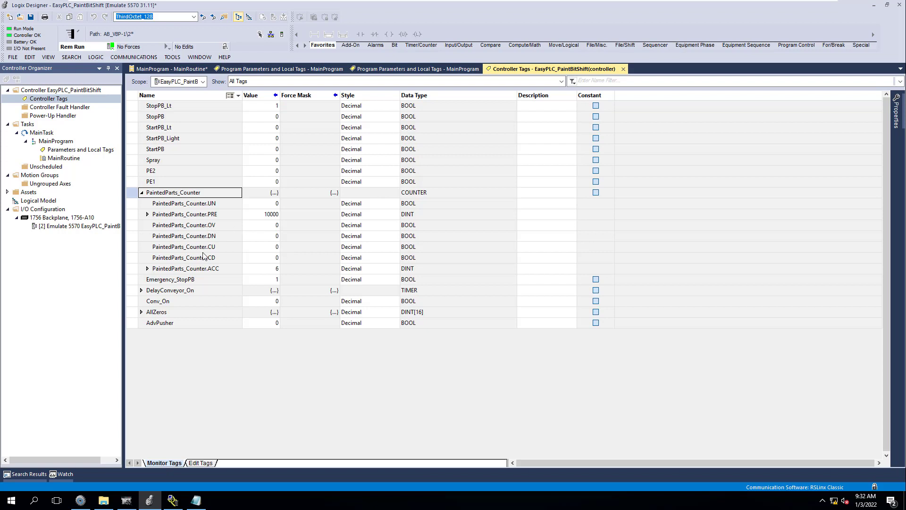
click(216, 271)
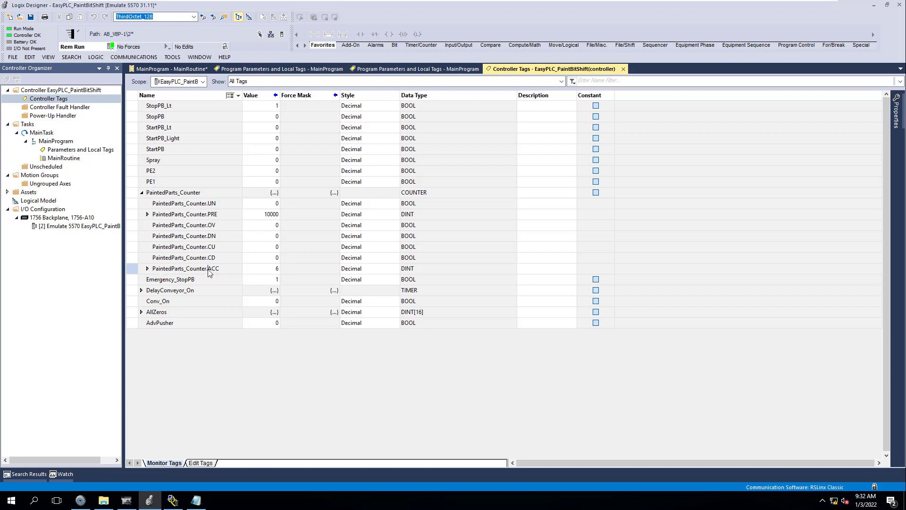
drag(219, 271, 207, 274)
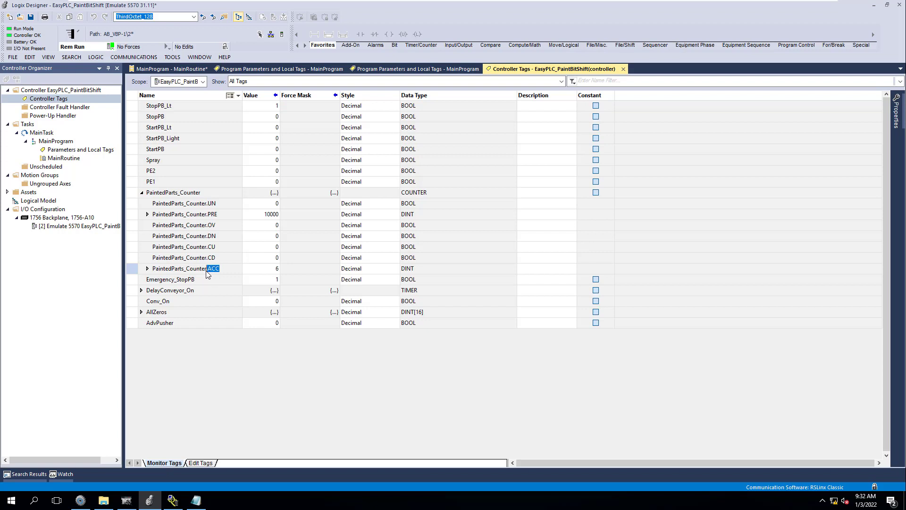
click(186, 270)
drag(206, 272, 156, 274)
drag(220, 272, 208, 273)
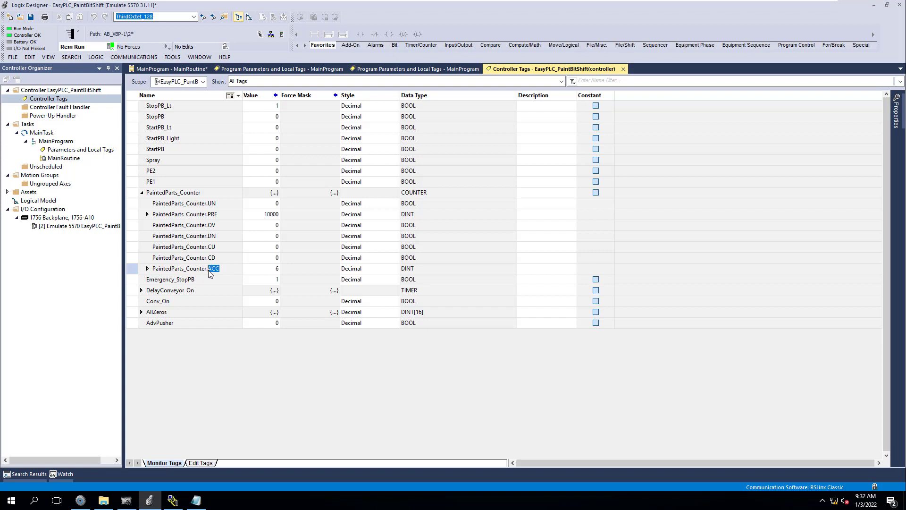
Open the simulator's I/O mapping panel full-screen and cycle its communication driver.
click(151, 504)
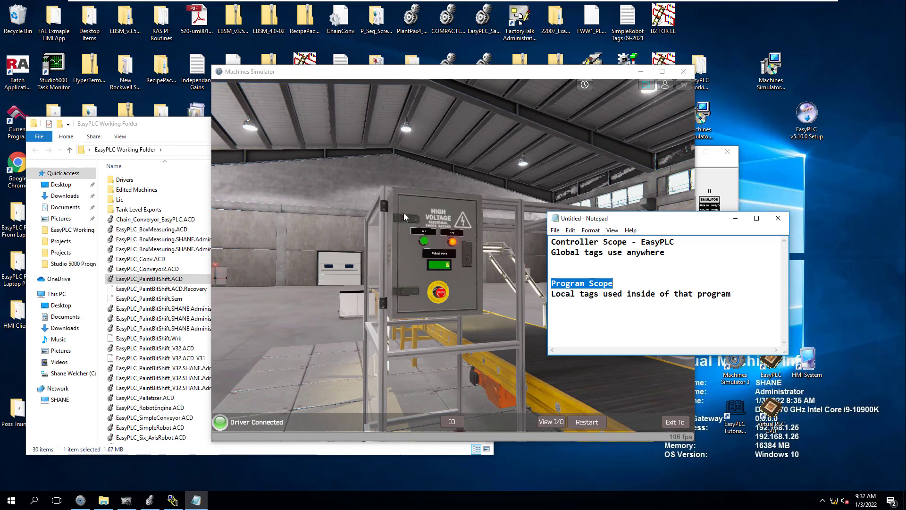
click(490, 350)
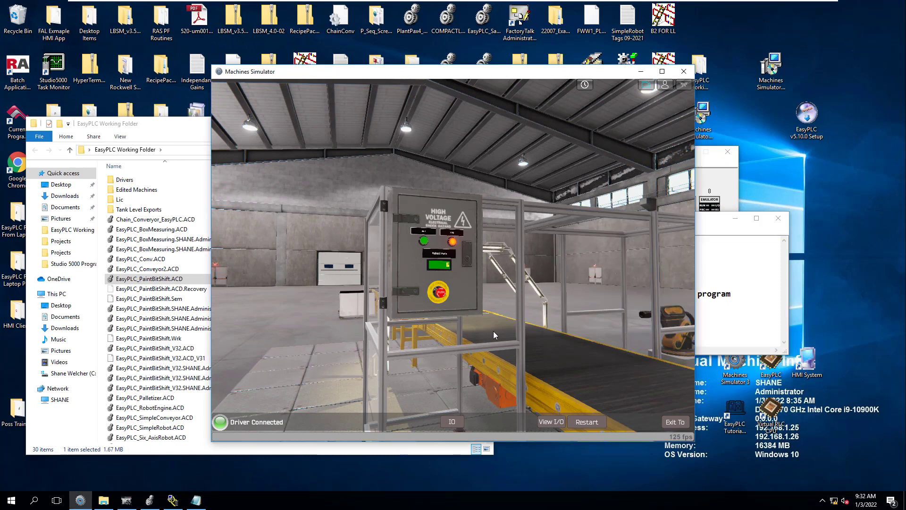
click(452, 421)
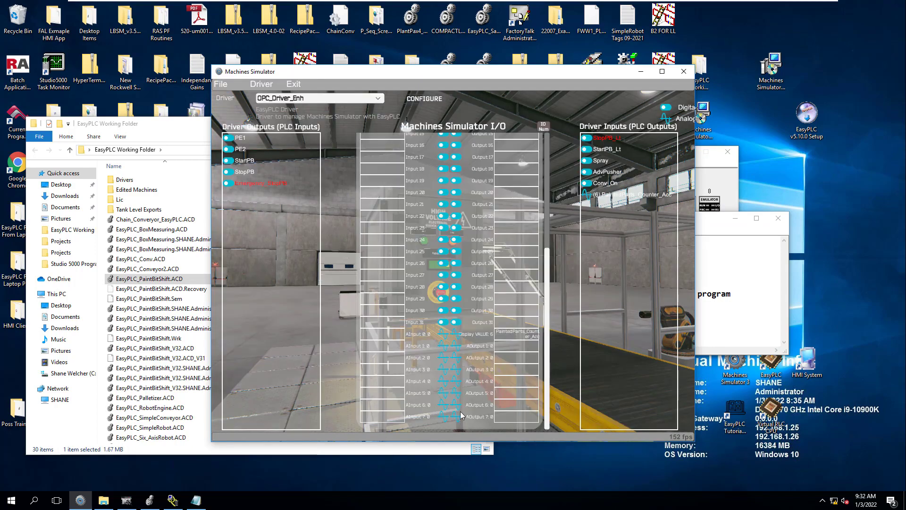
click(661, 72)
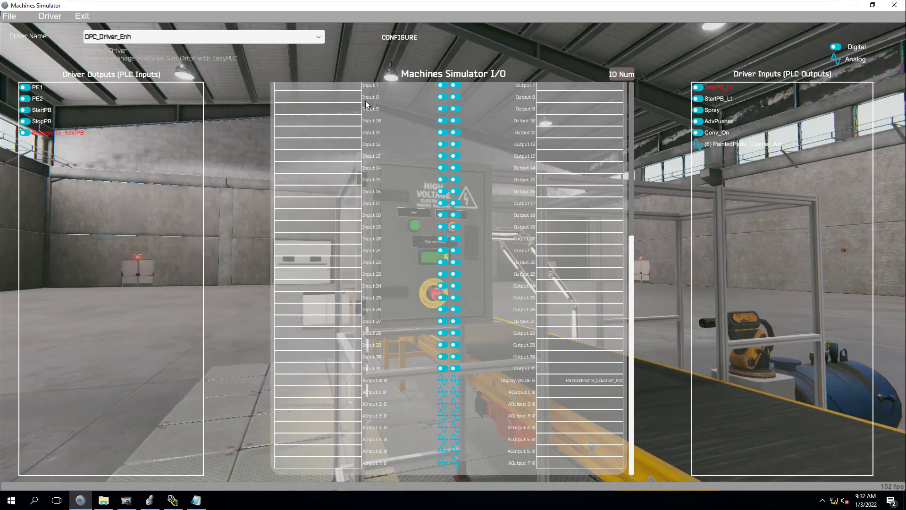
click(80, 18)
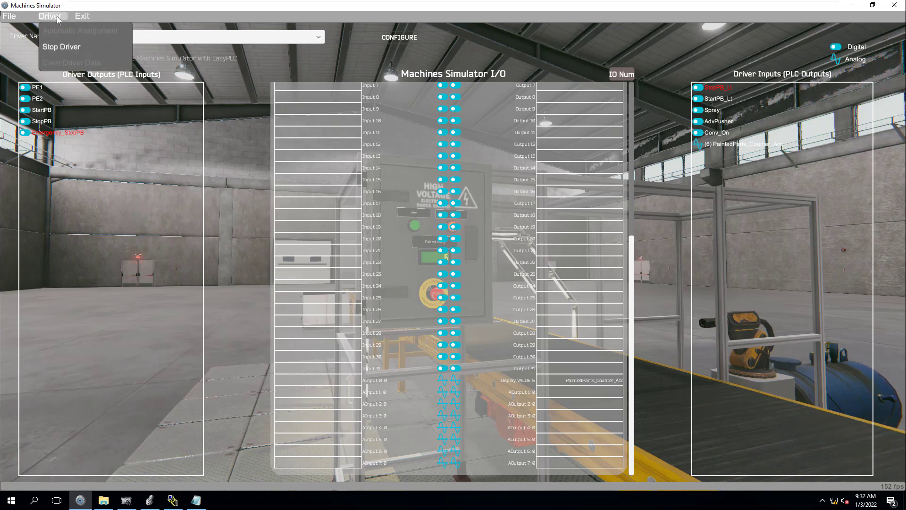
click(71, 46)
click(85, 18)
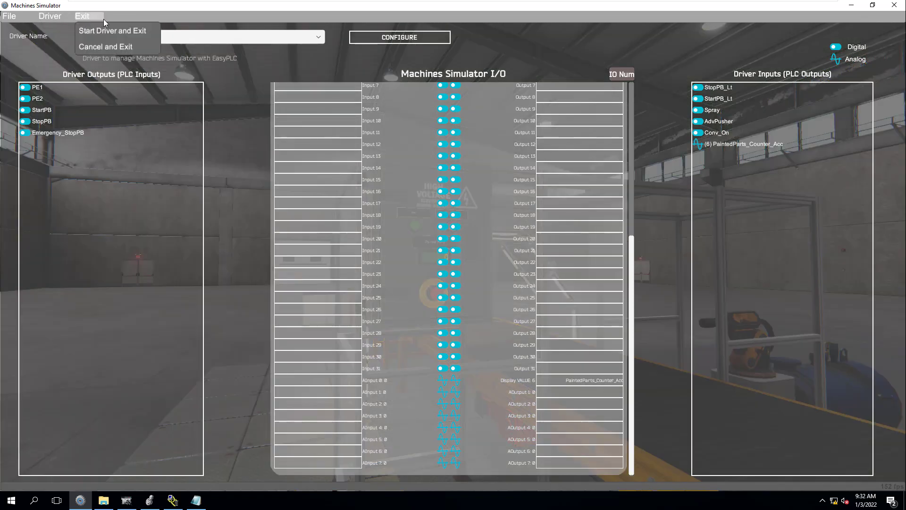
click(111, 29)
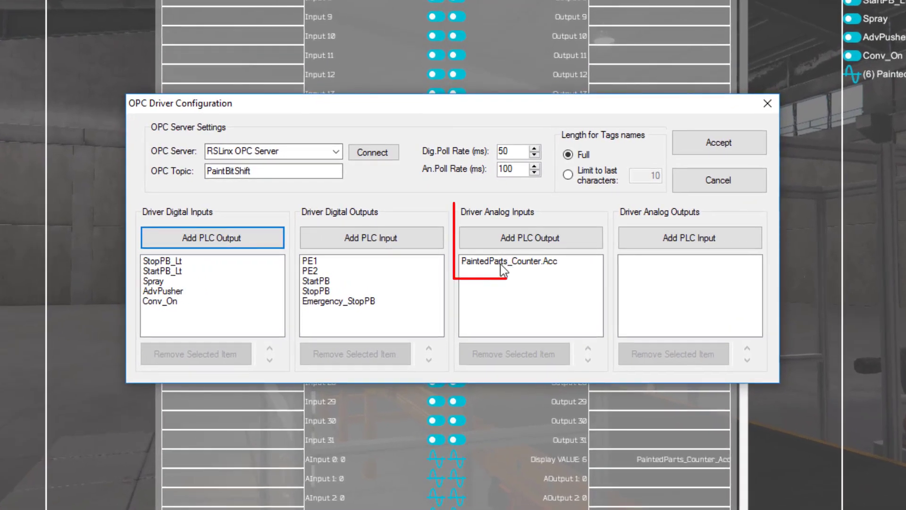
Set the OPC topic to PaintBitShift and add PaintedParts_Counter.Acc as an analog input.
mouse_move(482, 271)
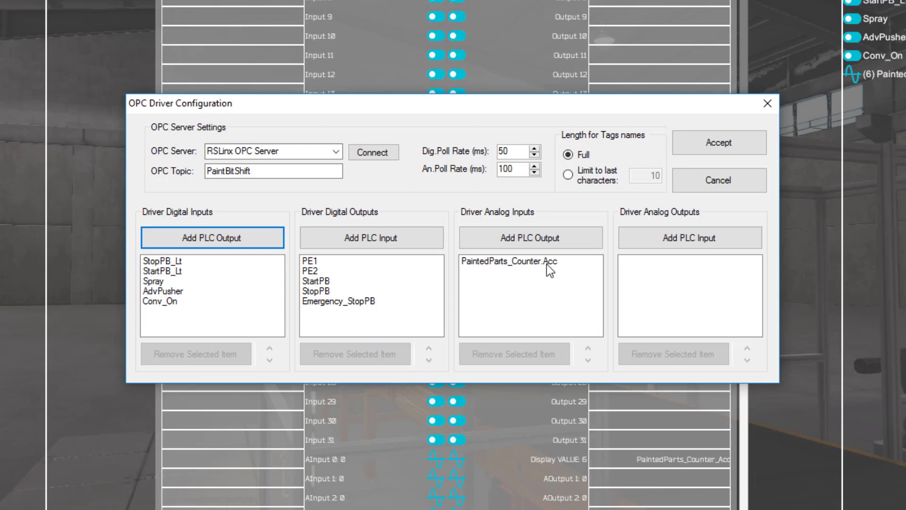
drag(255, 172, 209, 179)
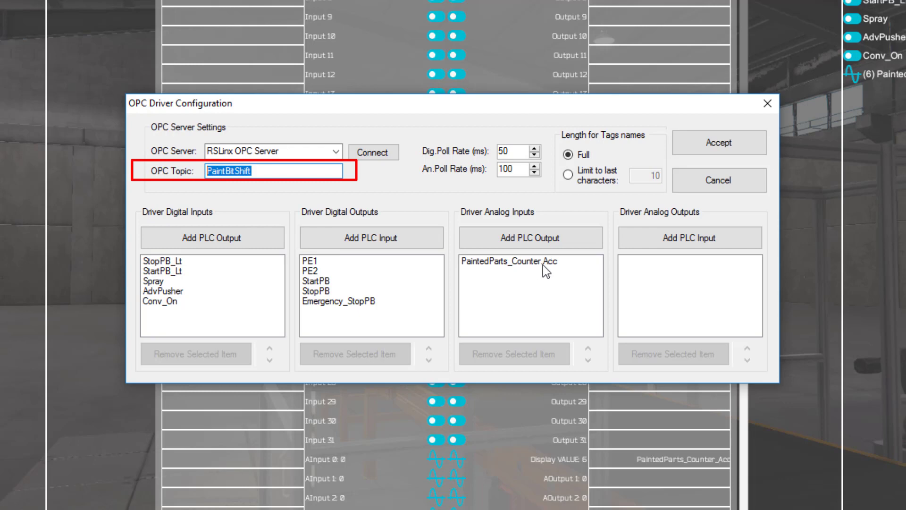
mouse_move(544, 266)
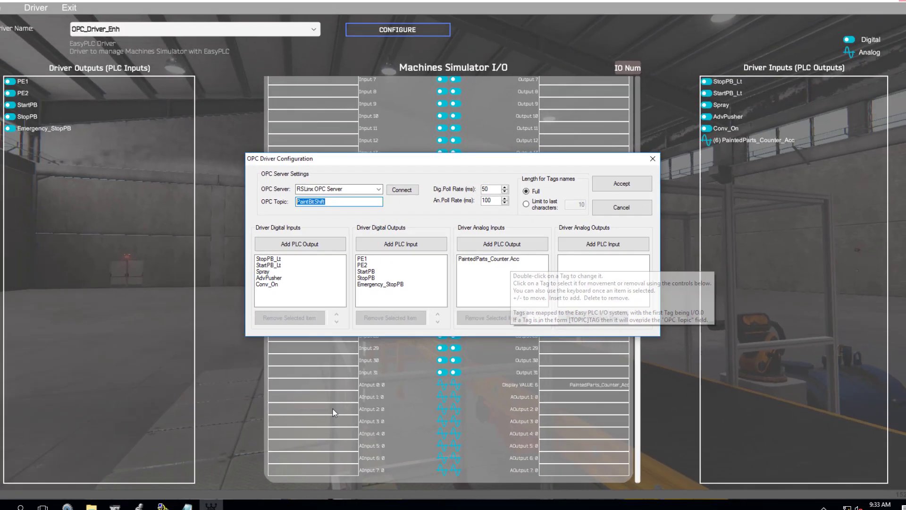
Inspect the CTU PaintedParts_Counter (6 of 10000) in MainRoutine, then accept the OPC driver configuration.
click(142, 504)
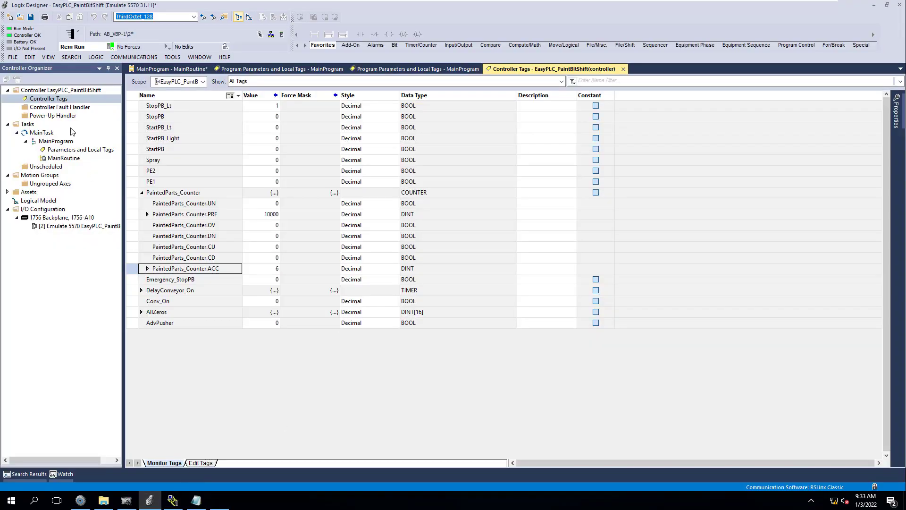
double_click(64, 158)
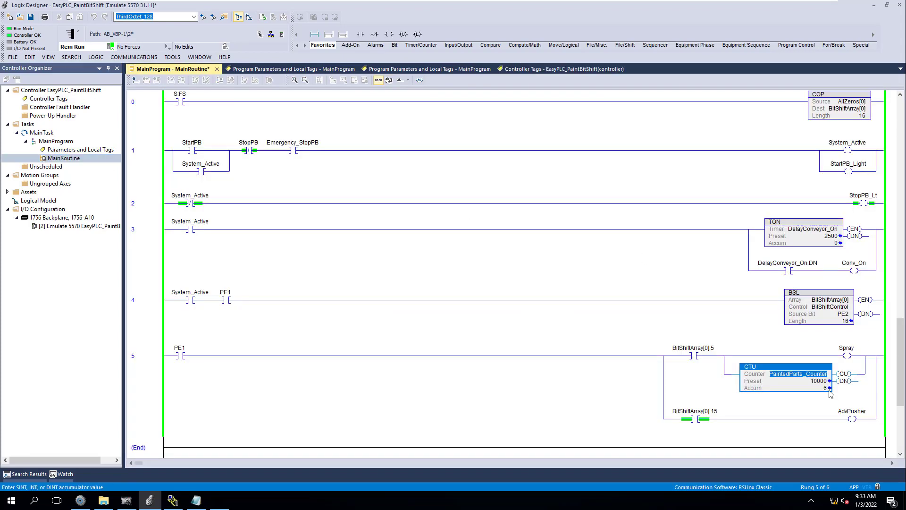
click(821, 389)
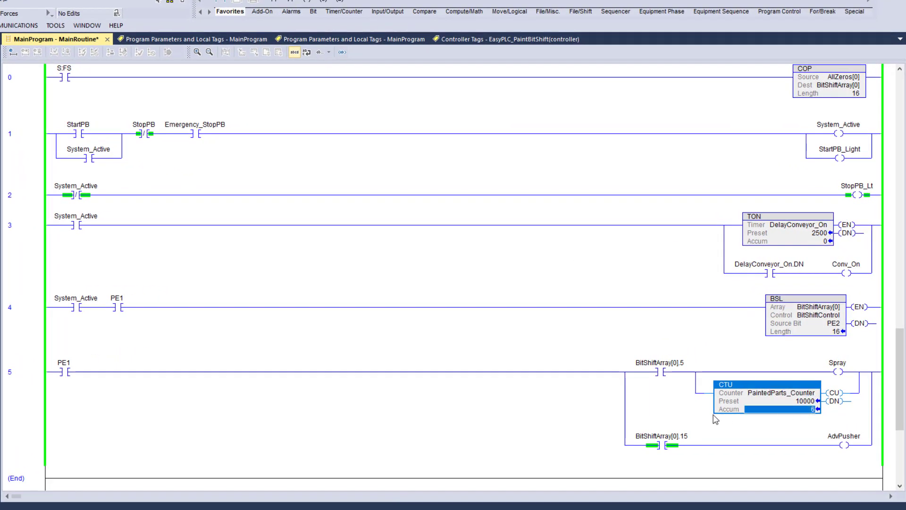
click(770, 393)
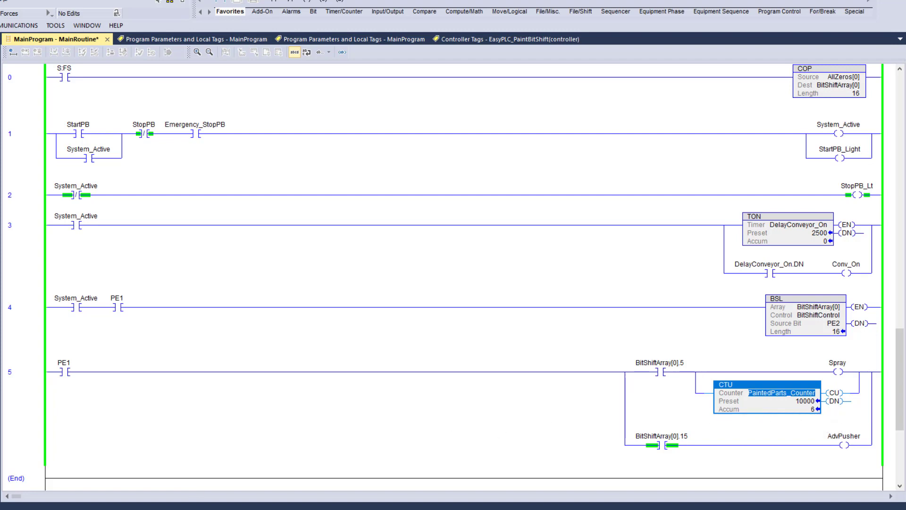
key(alt+Tab)
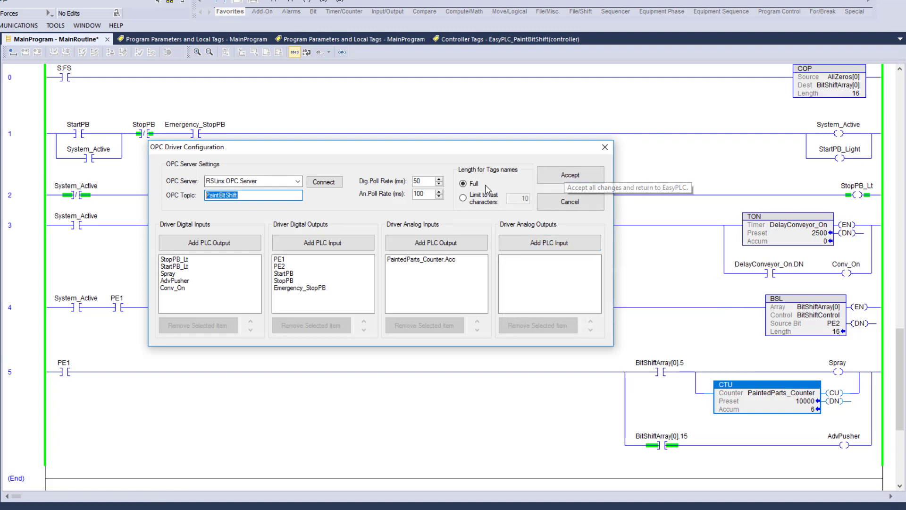
click(567, 176)
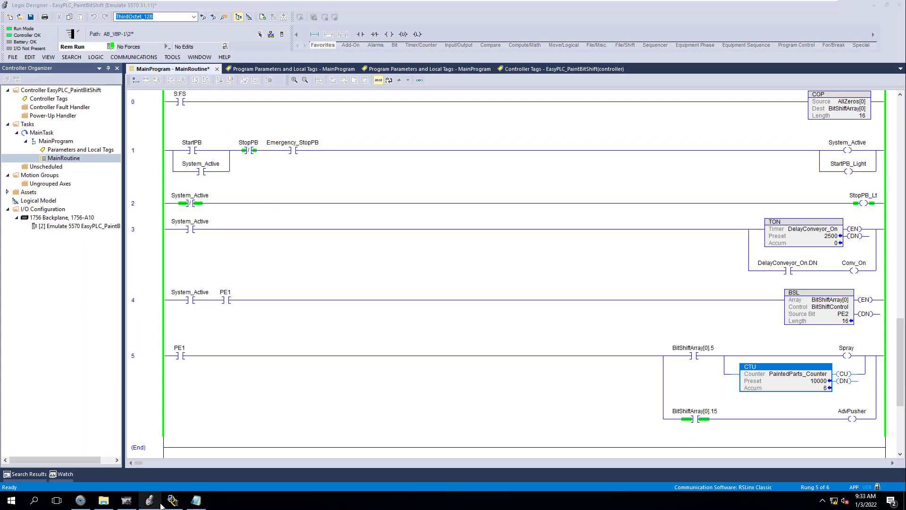
Assign the painted-parts count to the display and map StopPB_Lt, StartPB_Lt and AdvPusher outputs.
click(84, 501)
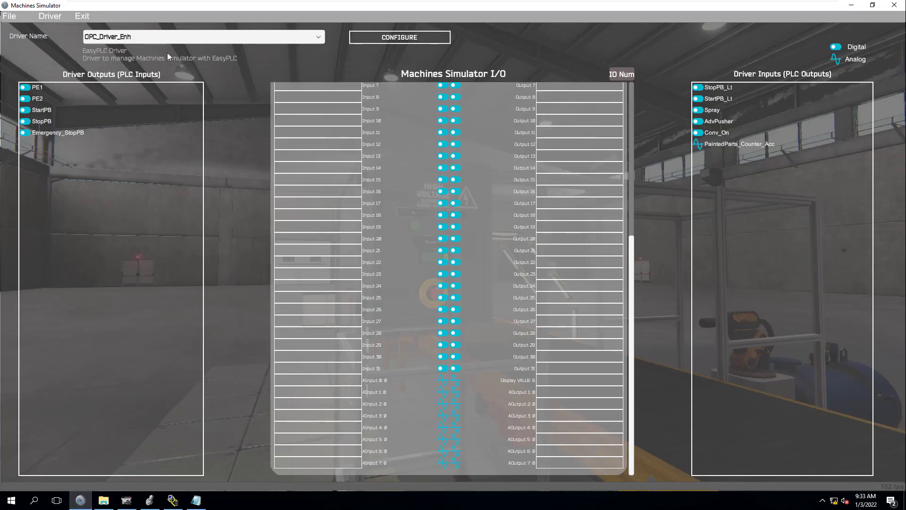
drag(40, 91, 68, 93)
scroll(297, 129, up, 1)
scroll(632, 184, down, 1)
mouse_move(720, 144)
mouse_down()
mouse_move(579, 394)
mouse_move(578, 383)
mouse_move(605, 380)
mouse_move(632, 211)
mouse_up()
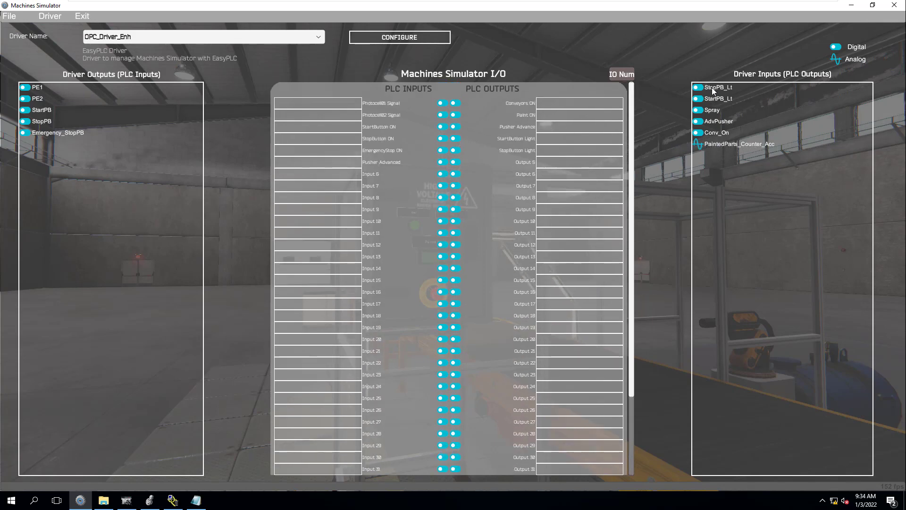
drag(678, 100, 585, 149)
mouse_move(714, 103)
mouse_down()
mouse_move(614, 123)
mouse_move(614, 140)
mouse_move(593, 145)
mouse_move(592, 113)
mouse_move(587, 124)
mouse_up()
drag(717, 133, 588, 103)
Map PE1, PE2, StartPB and Emergency_StopPB to the photocell, start button and e-stop inputs.
drag(181, 106, 316, 103)
drag(40, 100, 302, 117)
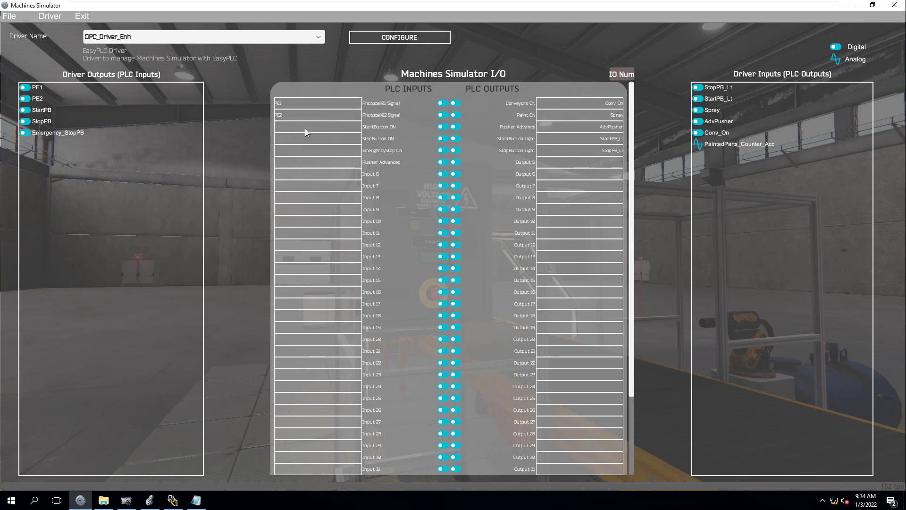
drag(41, 109, 307, 134)
drag(78, 134, 333, 150)
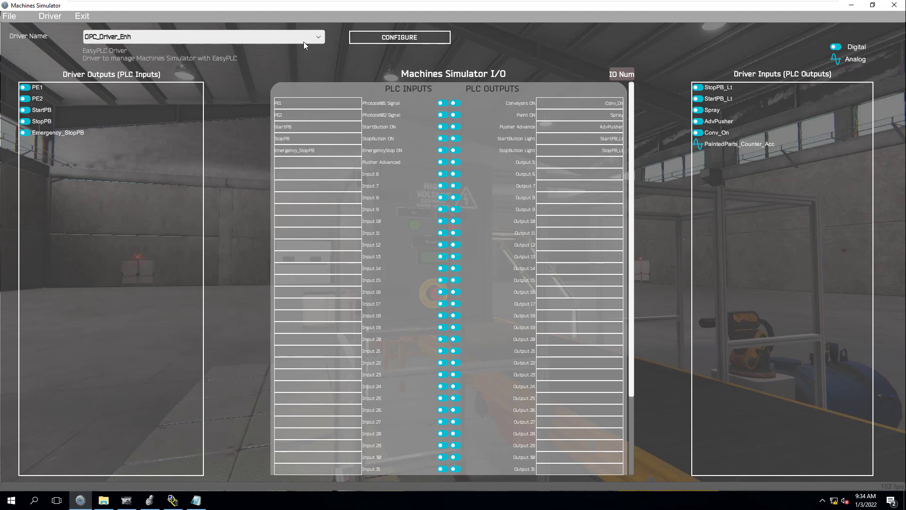
Start the OPC driver and exit to the paint booth scene via Start Driver and Exit.
click(81, 17)
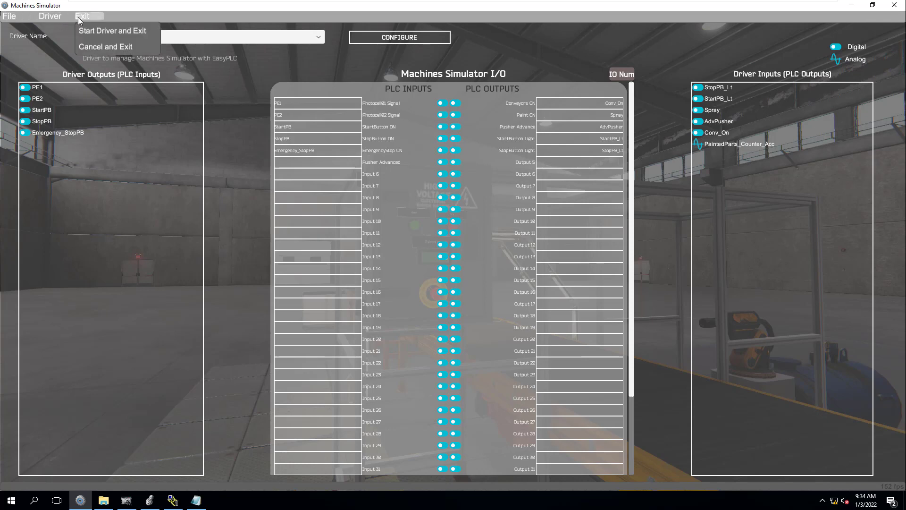
click(88, 31)
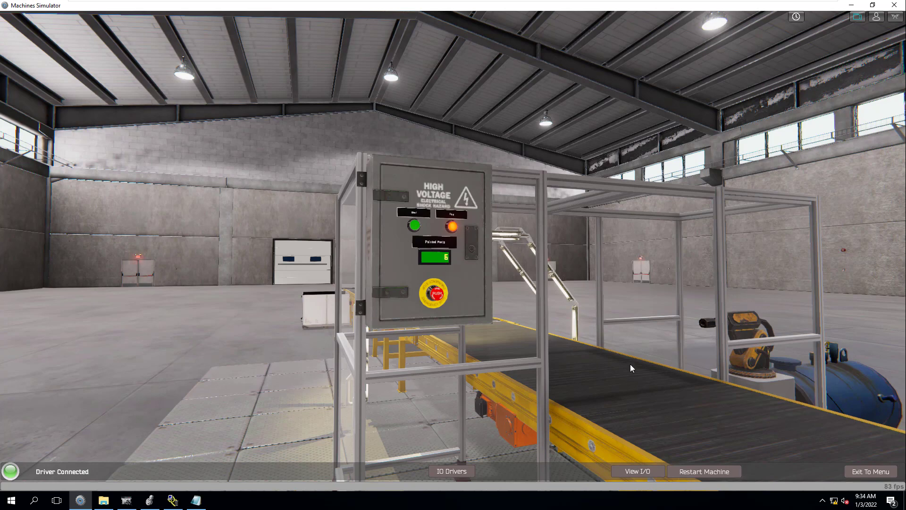
Restart the paint booth and inspect rung 0's S:FS contact and COP AllZeros[0] source.
click(704, 472)
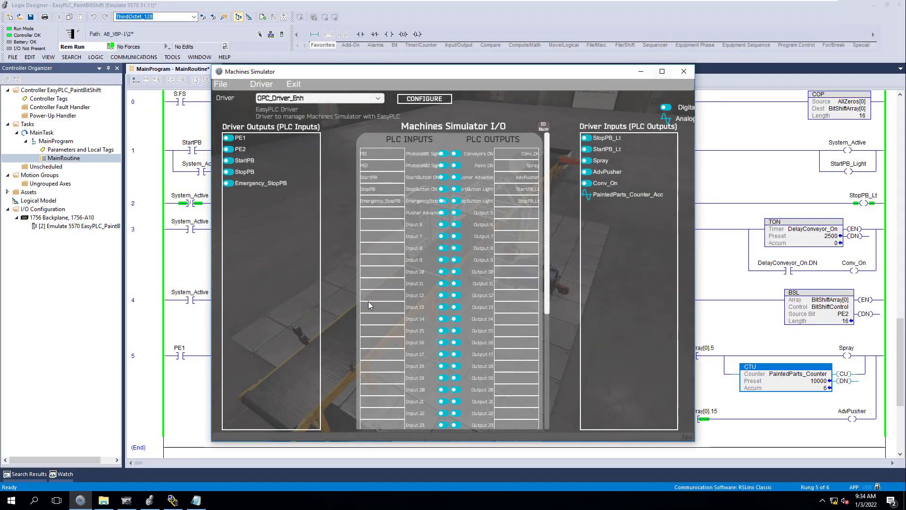
click(167, 318)
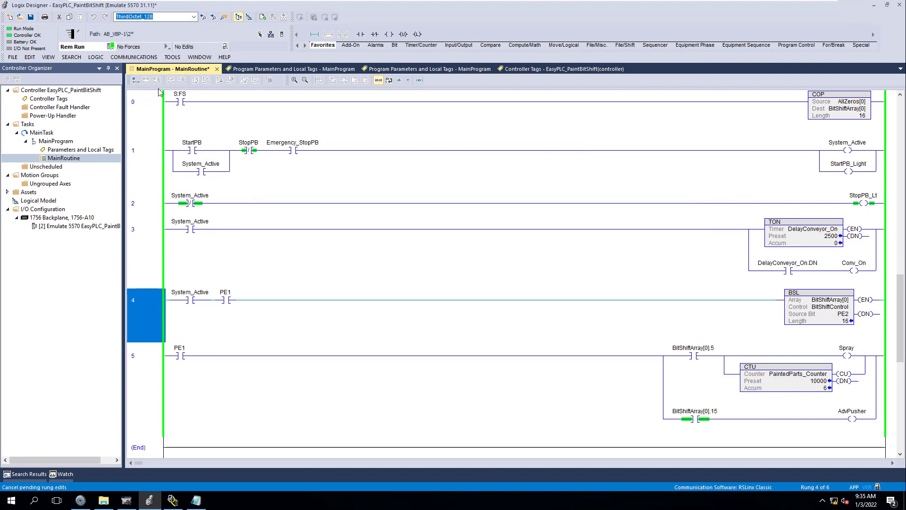
click(191, 102)
click(852, 102)
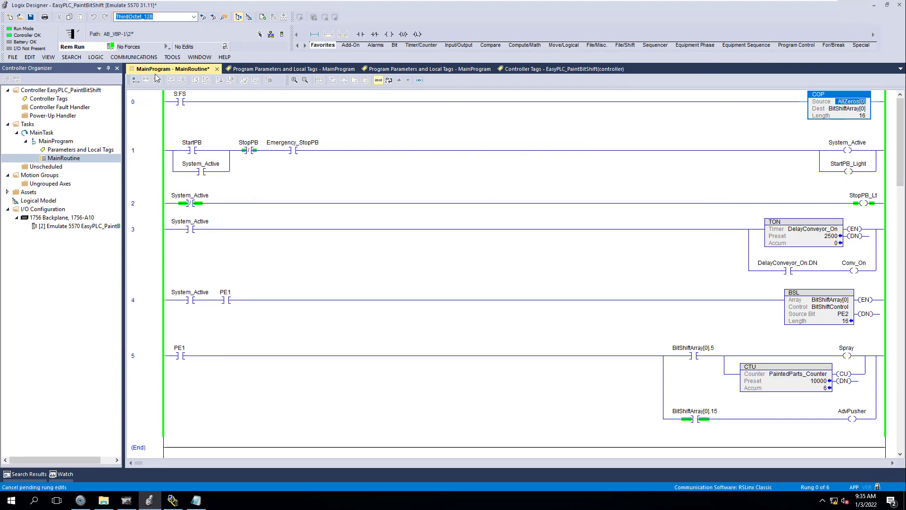
Switch the controller to Remote Program, confirm, then return it to Remote Run.
click(111, 46)
click(136, 91)
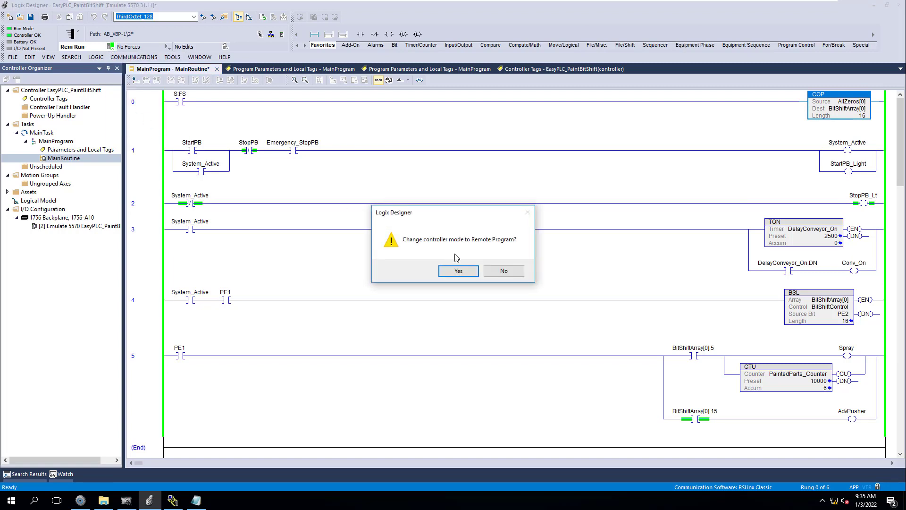
click(462, 269)
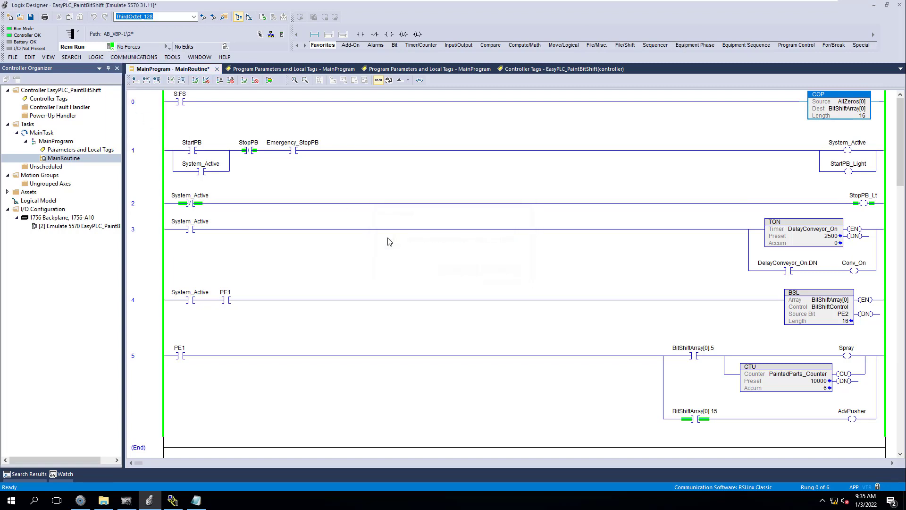
click(112, 47)
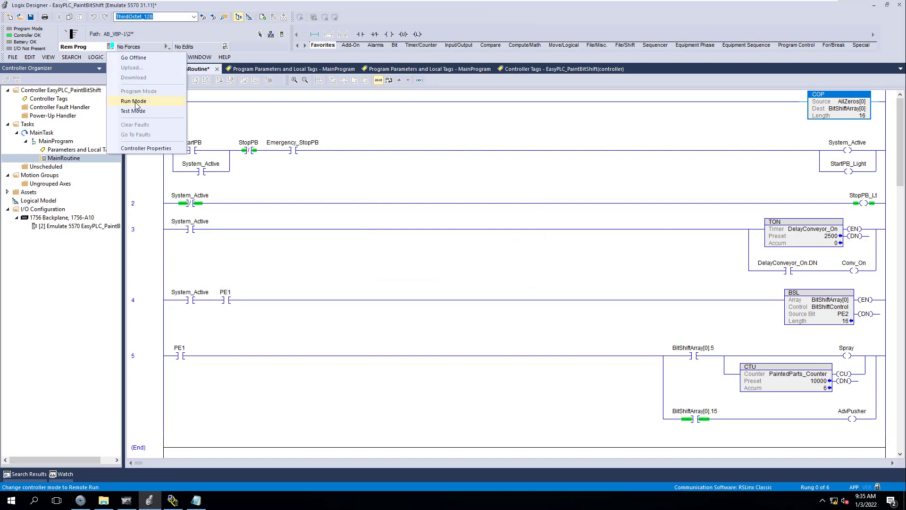
click(135, 101)
click(461, 274)
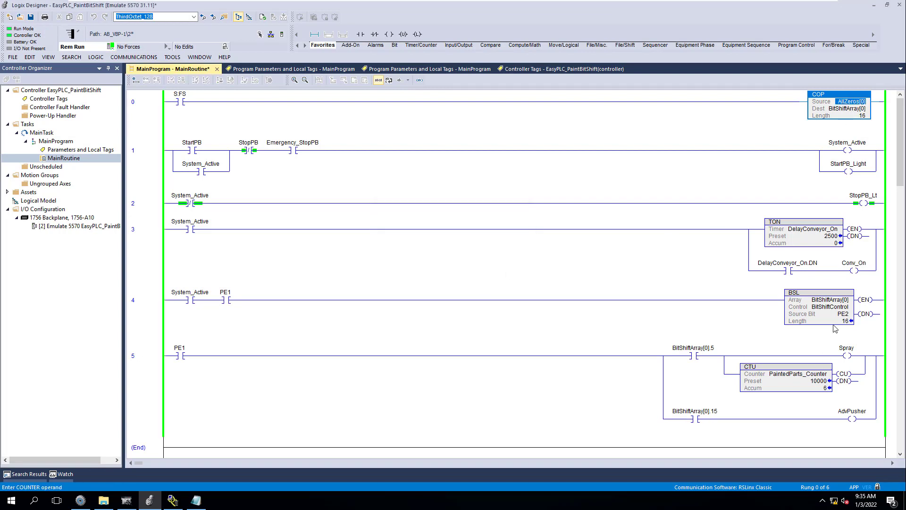
click(831, 307)
right_click(832, 300)
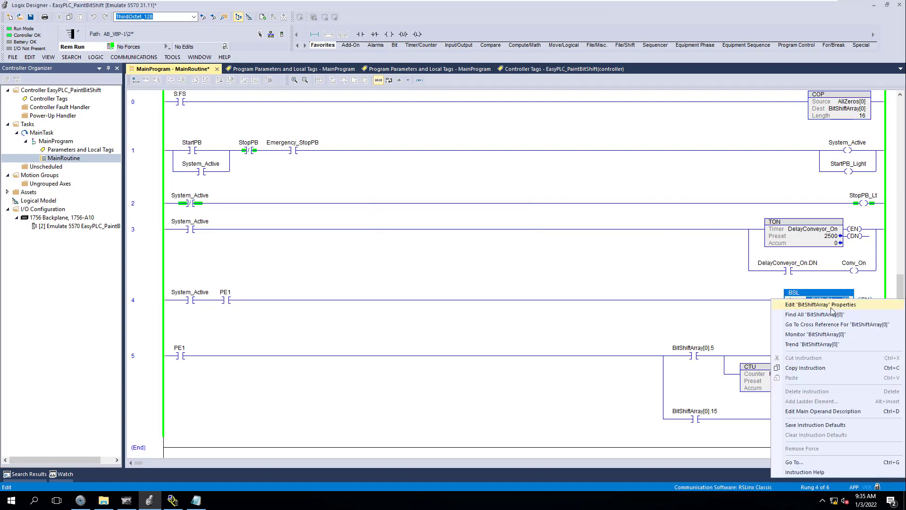
click(824, 334)
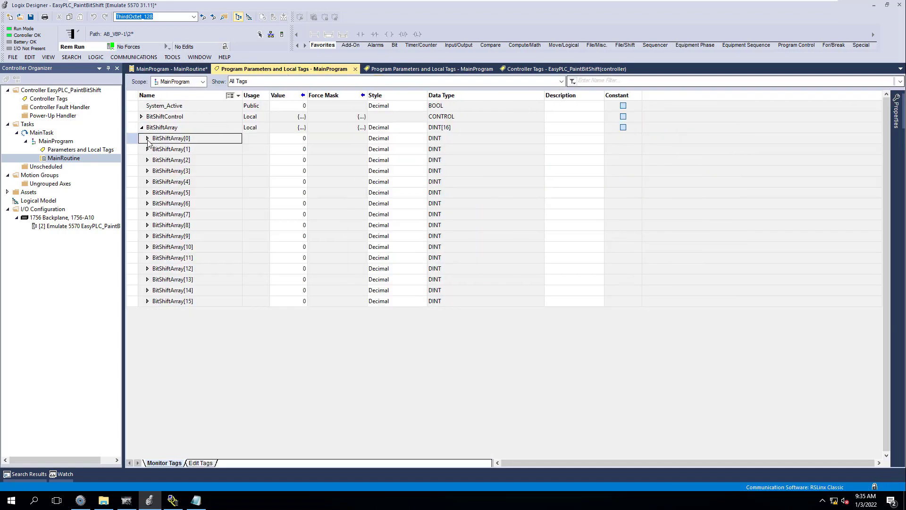
click(148, 139)
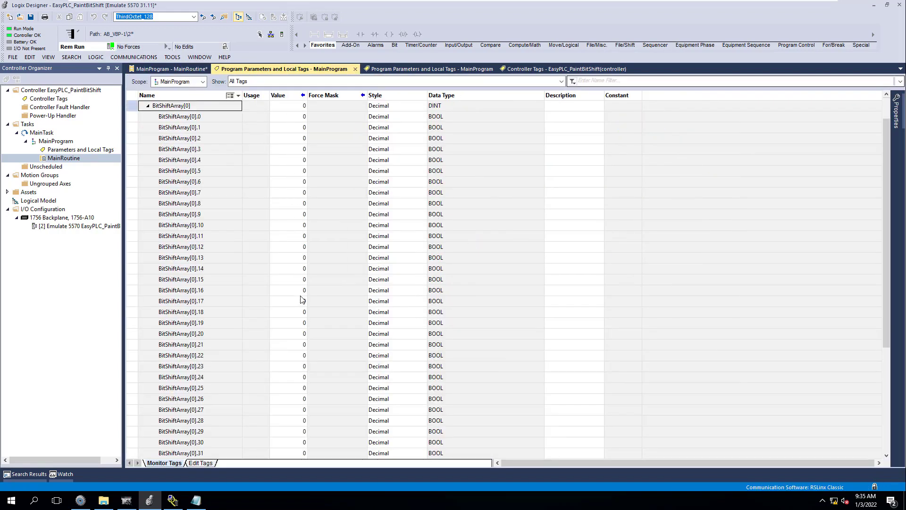
double_click(74, 161)
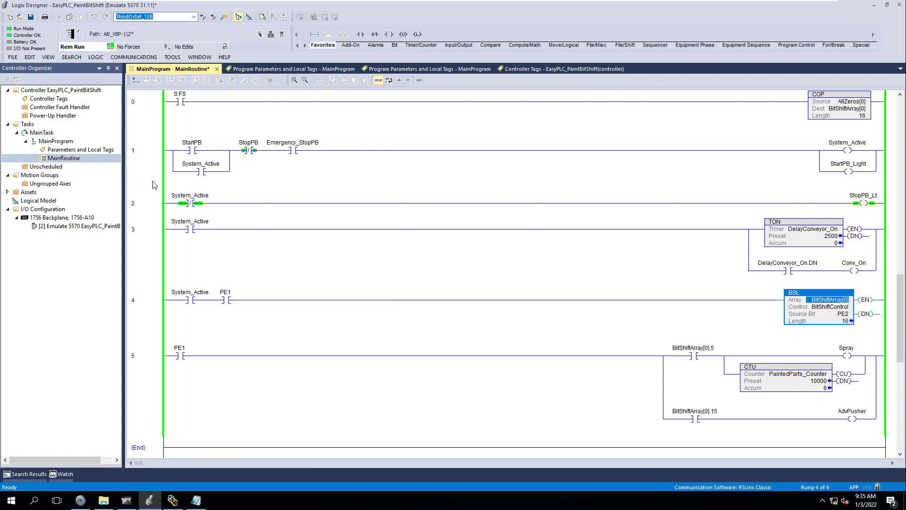
Start the driver, run the paint booth full-screen with View I/O shown, and press the panel's stop button.
click(83, 502)
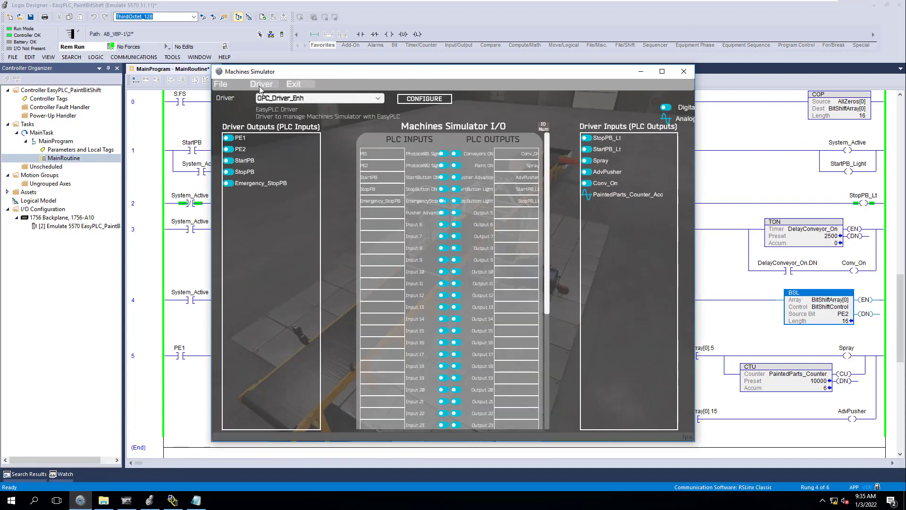
click(293, 84)
click(306, 98)
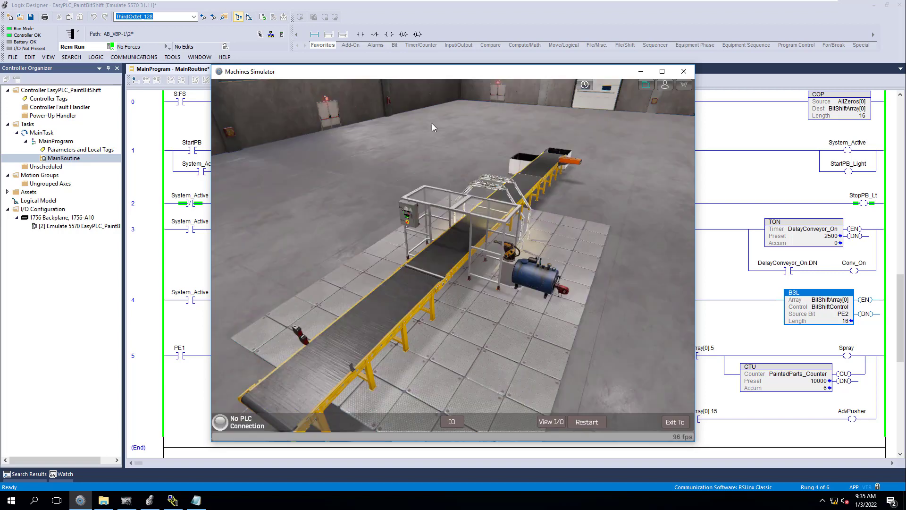
click(662, 71)
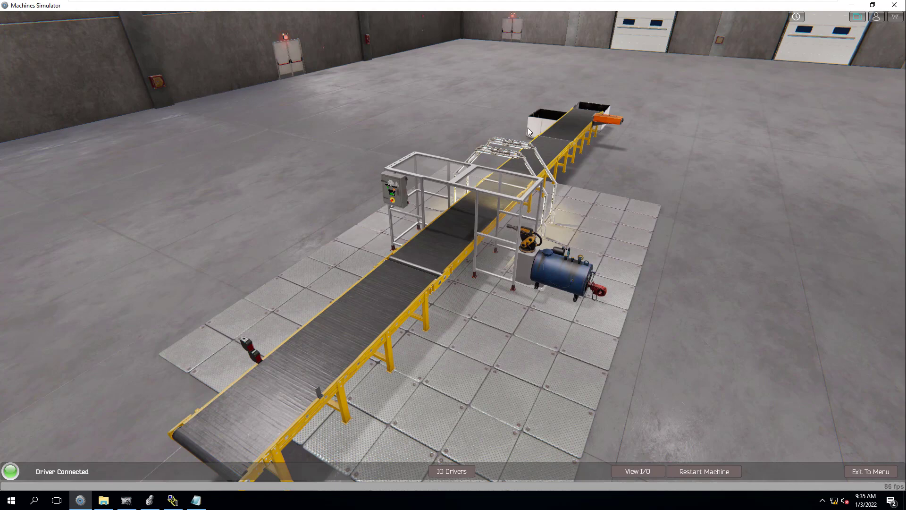
click(650, 474)
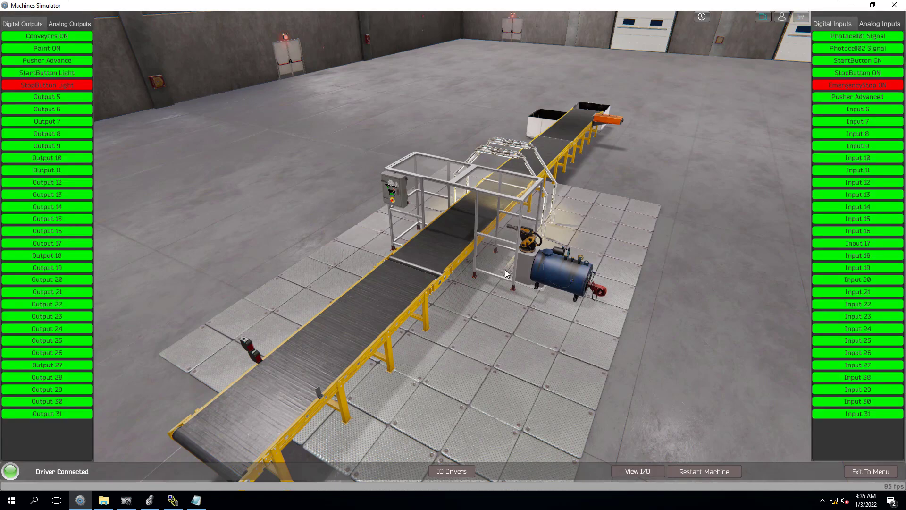
click(390, 190)
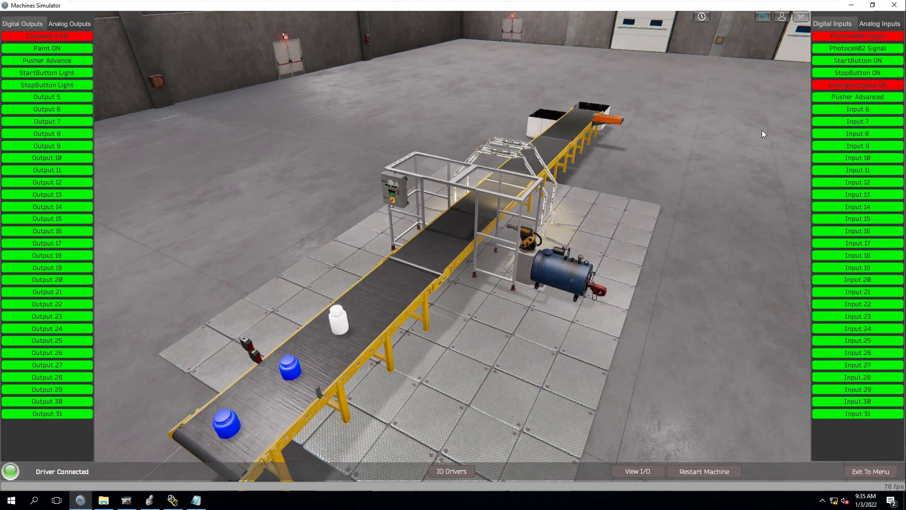
Walk the first-person view to the booth's control panel and conveyor, then switch to camera view.
click(782, 16)
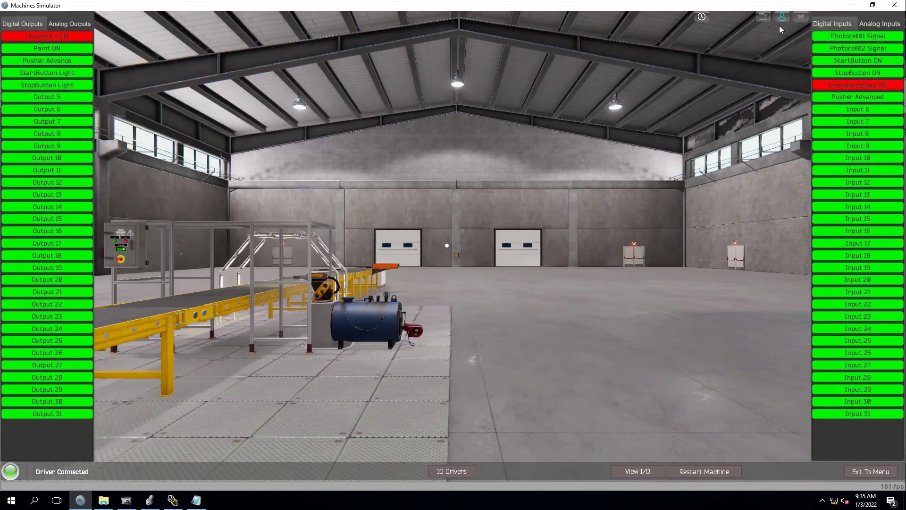
key(Left)
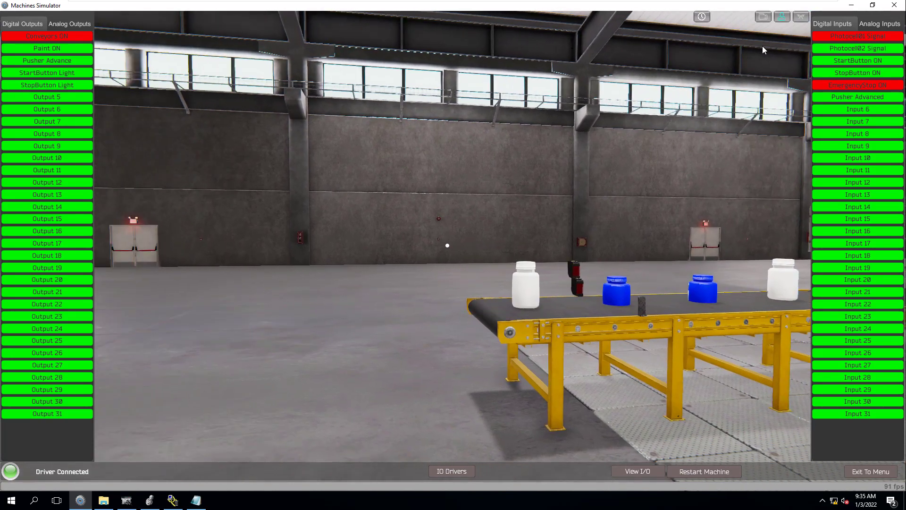
key(Left)
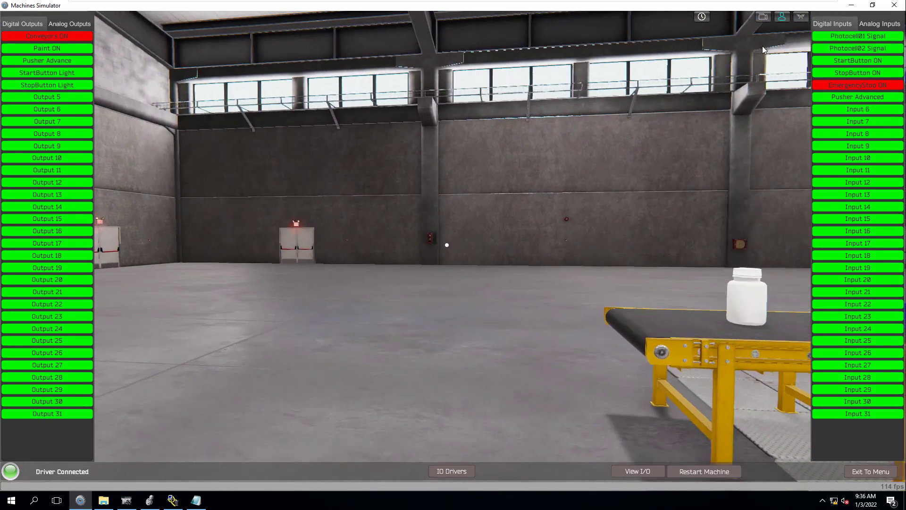
key(Right)
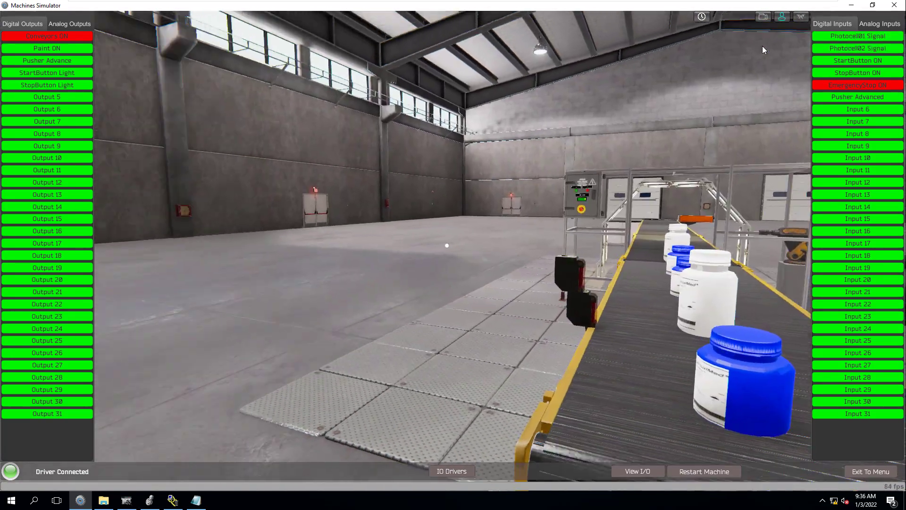
key(Left)
key(Right)
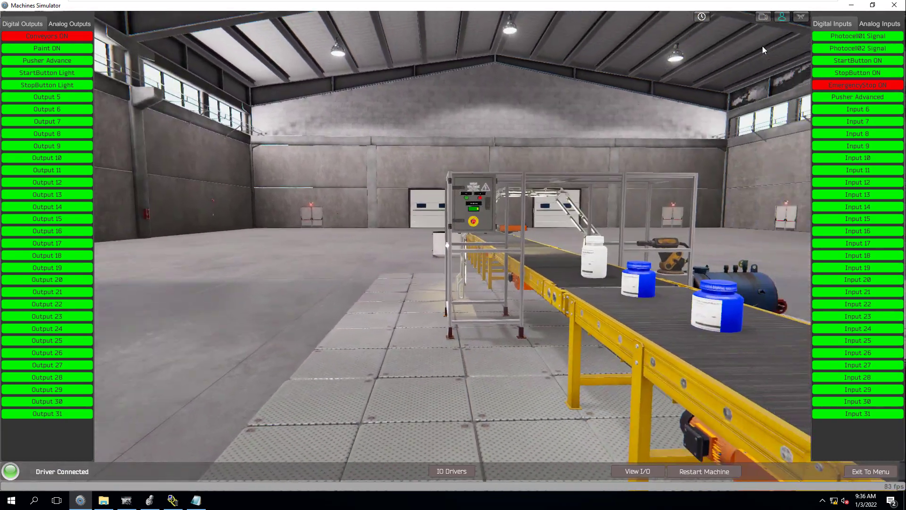
key(Up)
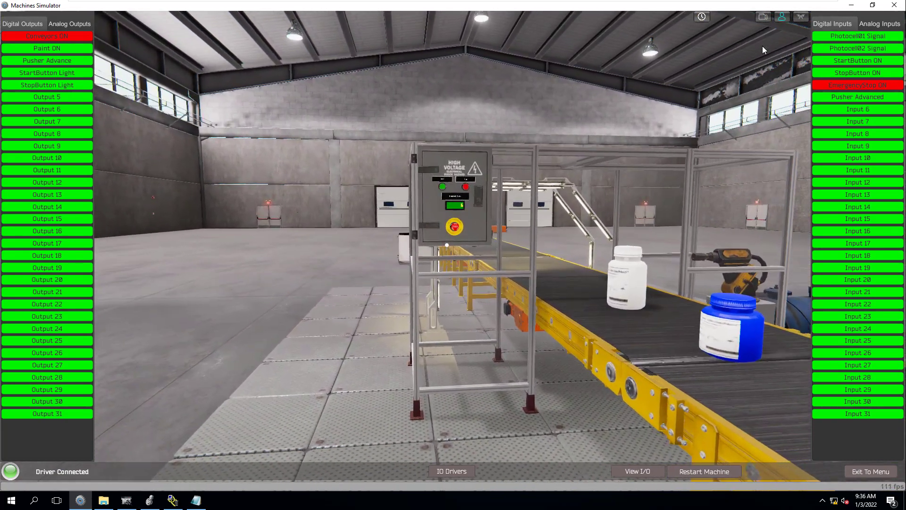
key(1)
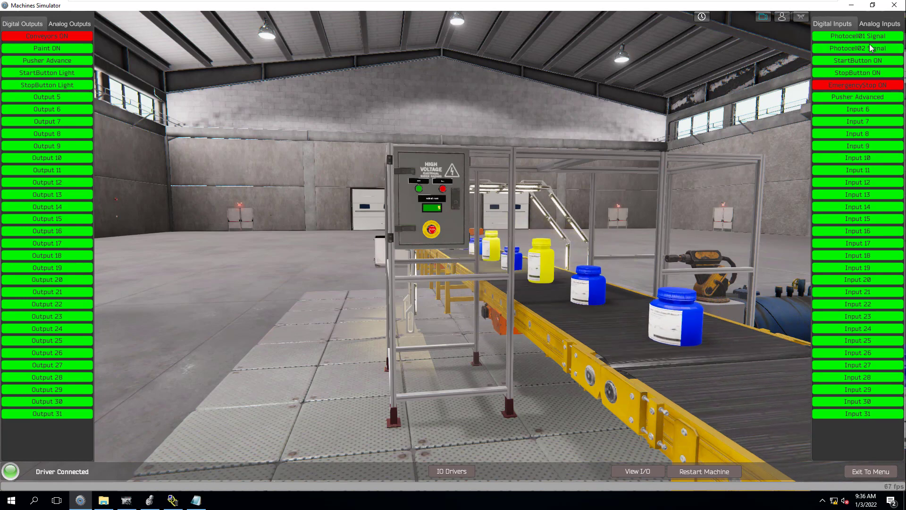
Bring up the simulator's Analog Outputs with the Display VALUE count, then return to Logix Designer's MainRoutine.
click(880, 24)
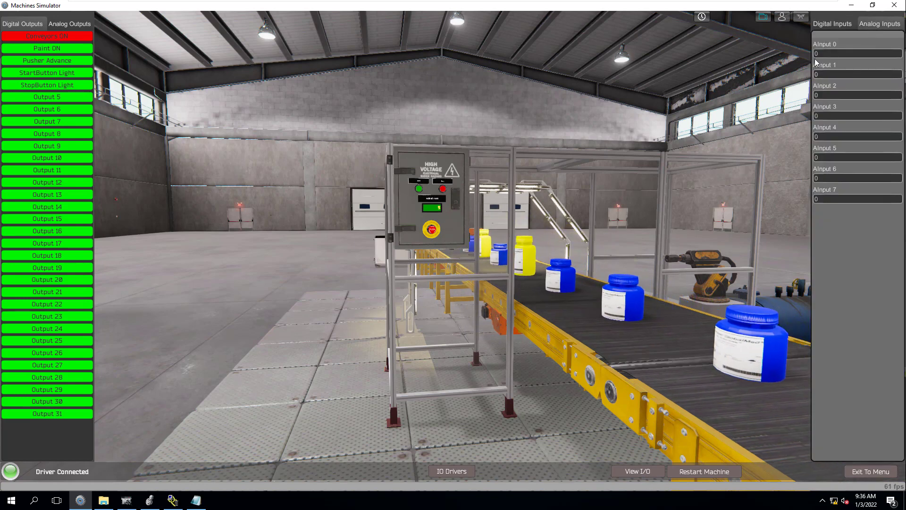
click(833, 24)
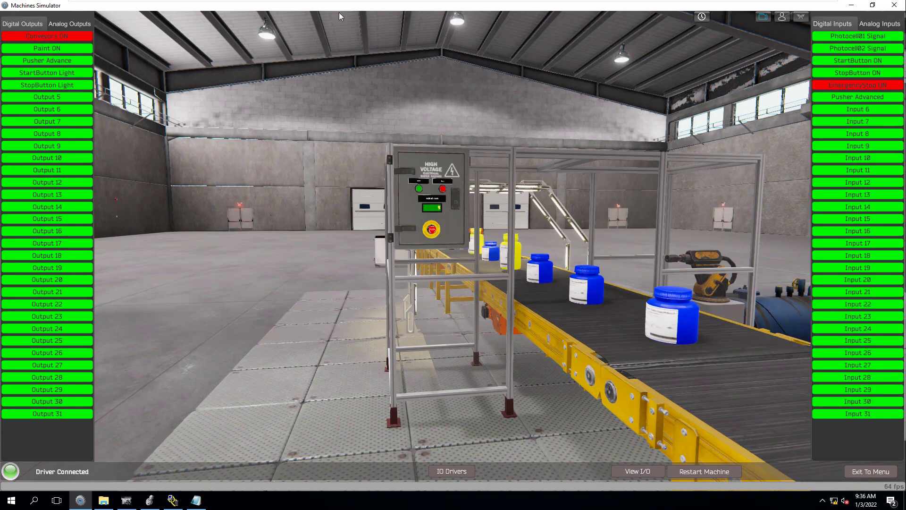
click(70, 24)
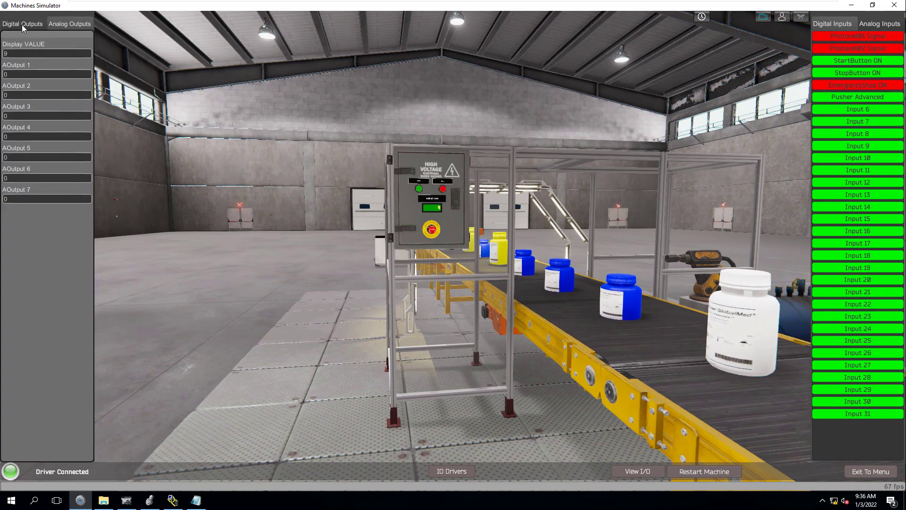
mouse_move(22, 58)
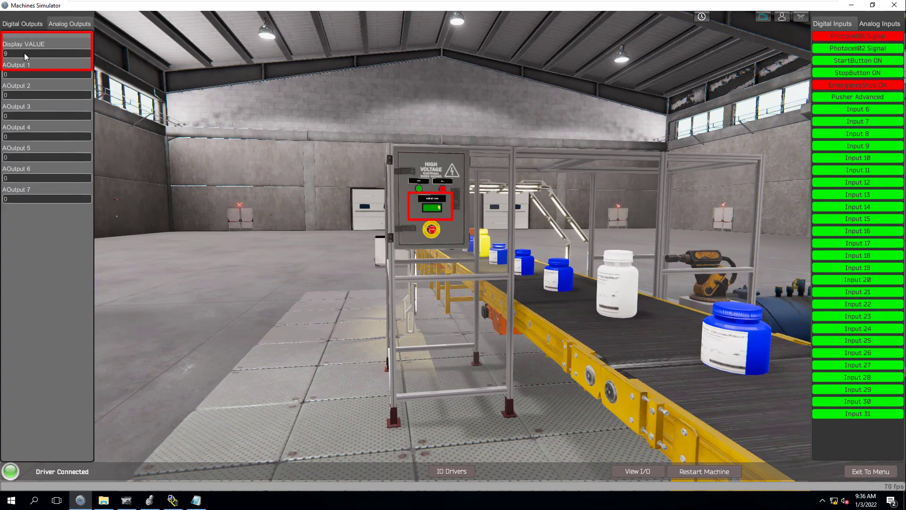
click(148, 501)
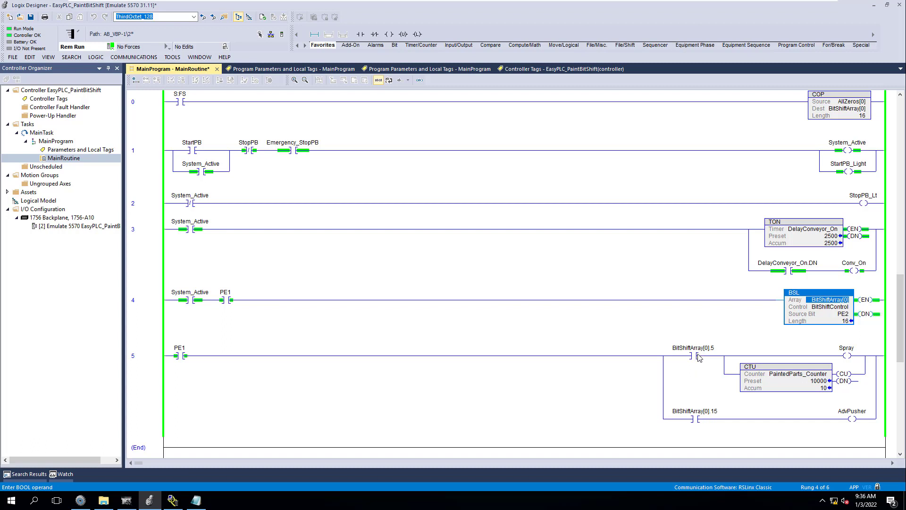
Check rung 5's BitShiftArray[0].5 and [0].15 contacts and AdvPusher coil, then go back to the simulator.
click(713, 349)
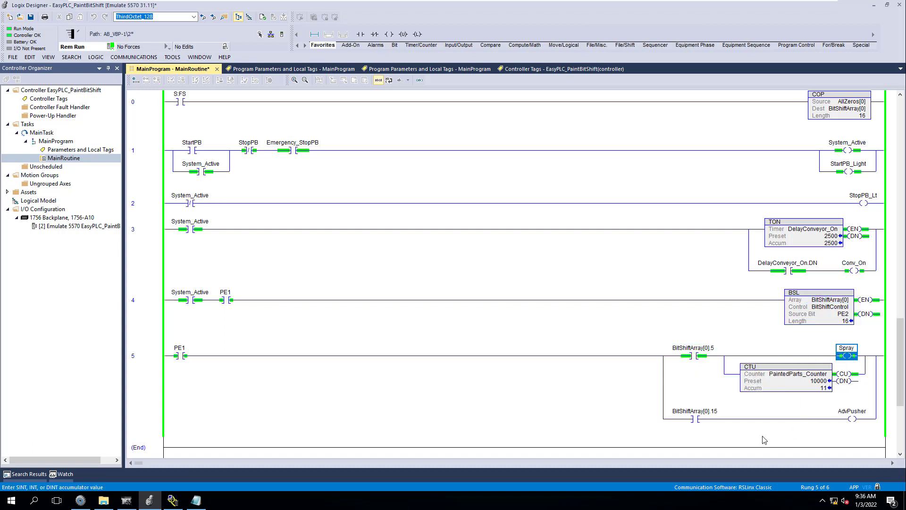
click(711, 419)
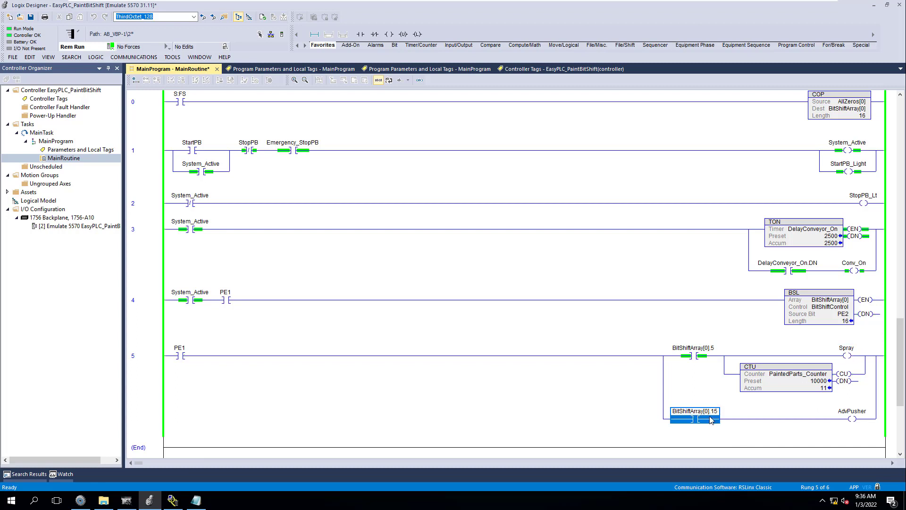
click(856, 419)
click(78, 502)
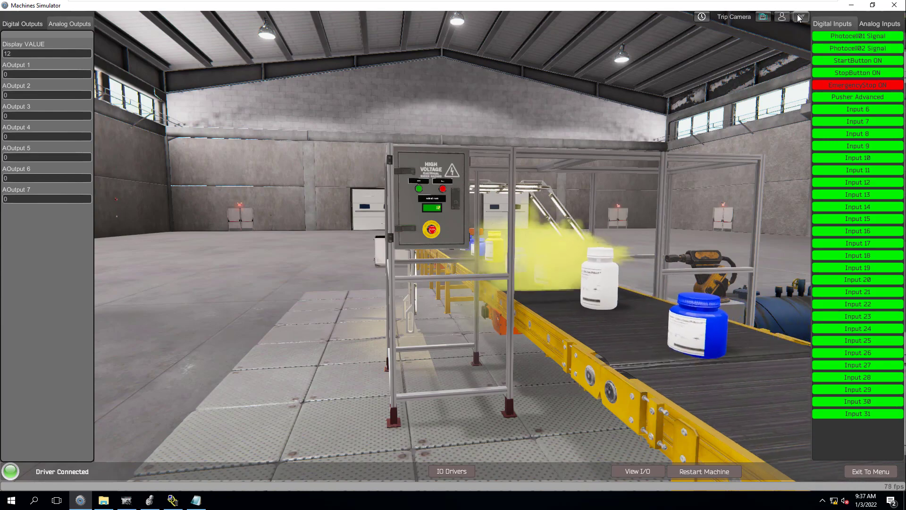
Orbit to a raised diagonal of the conveyor, then settle on a fixed front view of the line.
click(767, 18)
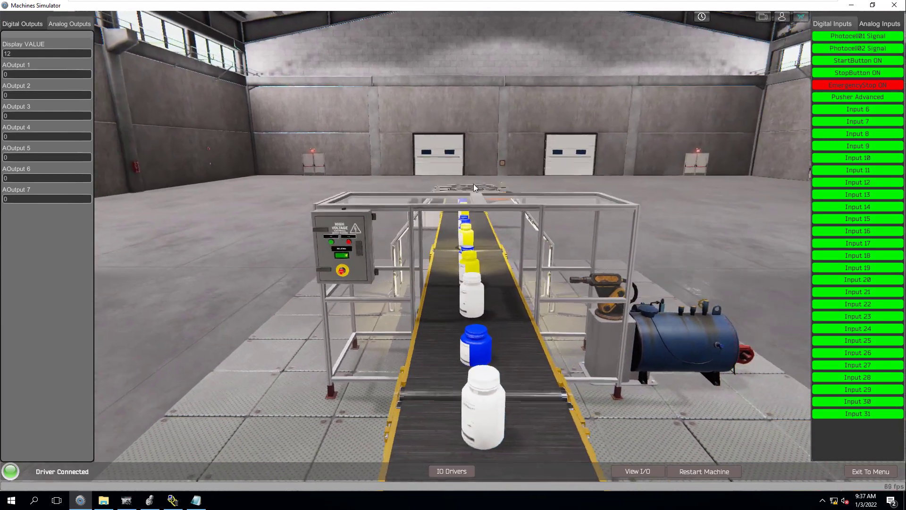
drag(474, 188, 560, 100)
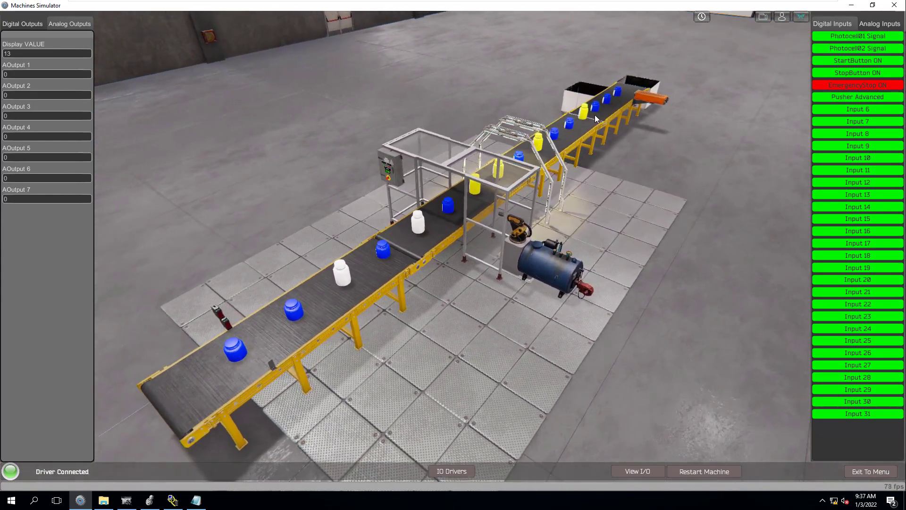
click(765, 17)
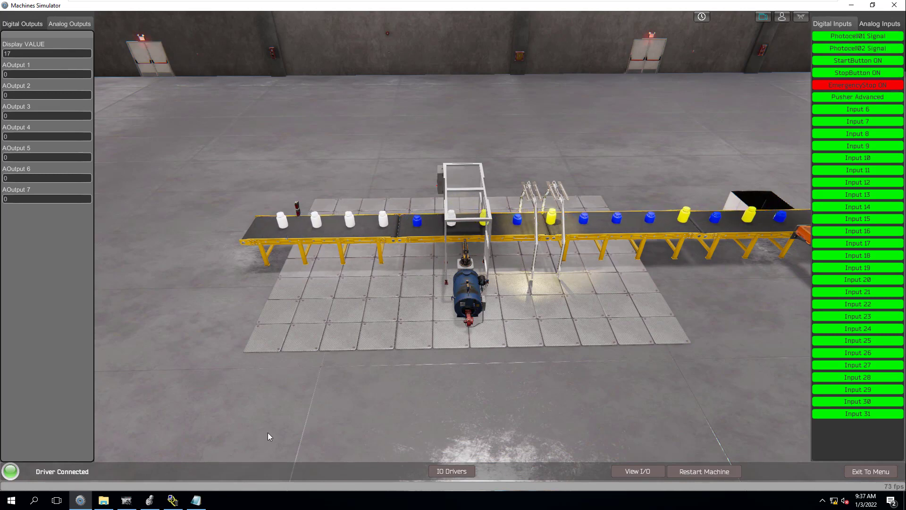
click(196, 500)
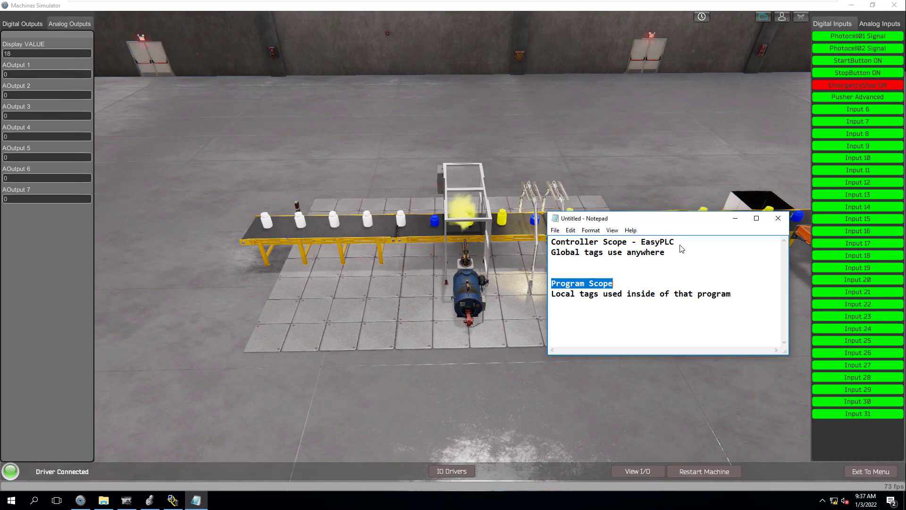
click(650, 254)
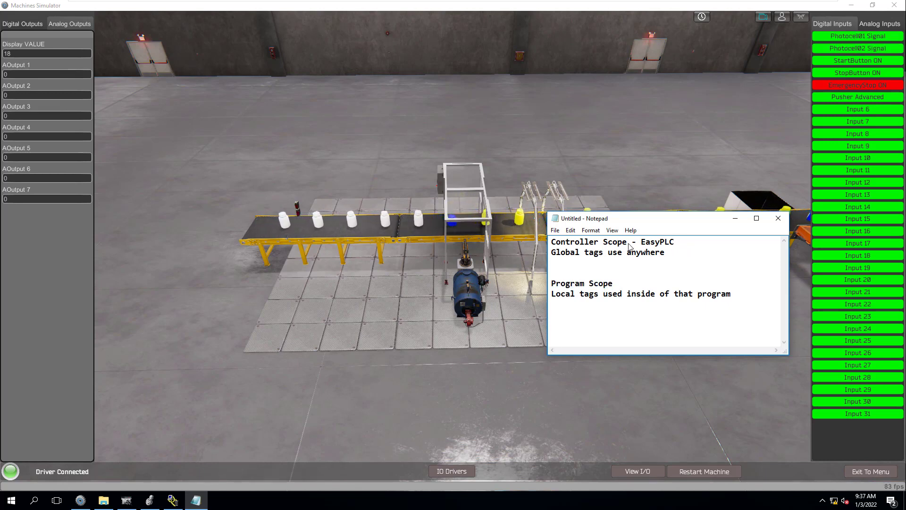
drag(630, 246, 552, 243)
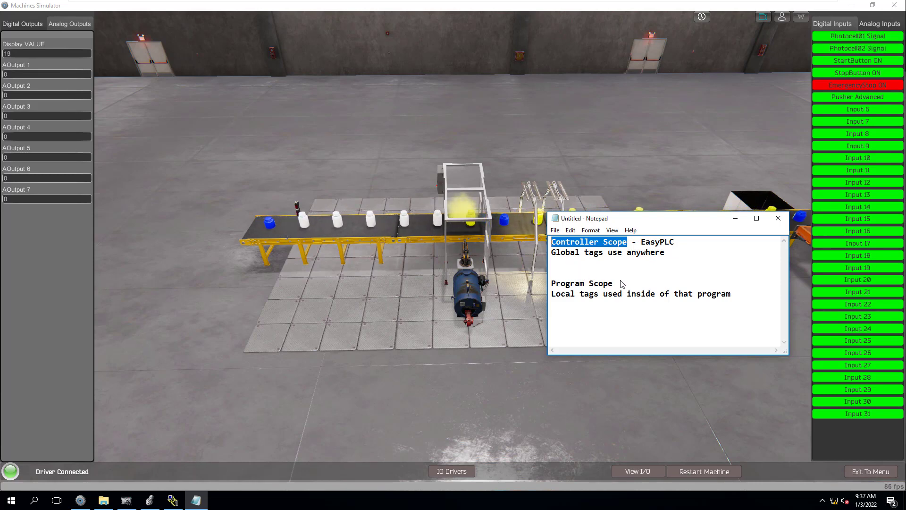
drag(622, 283, 553, 289)
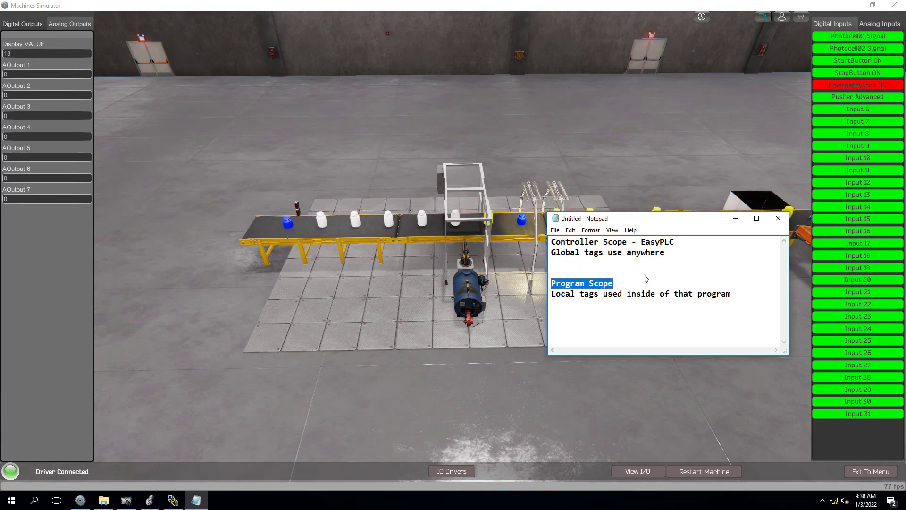
click(657, 263)
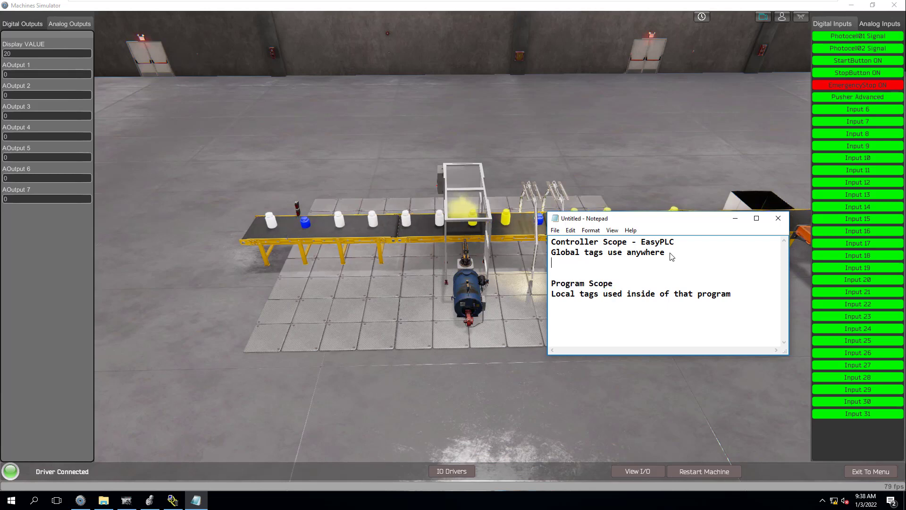
drag(674, 227, 673, 269)
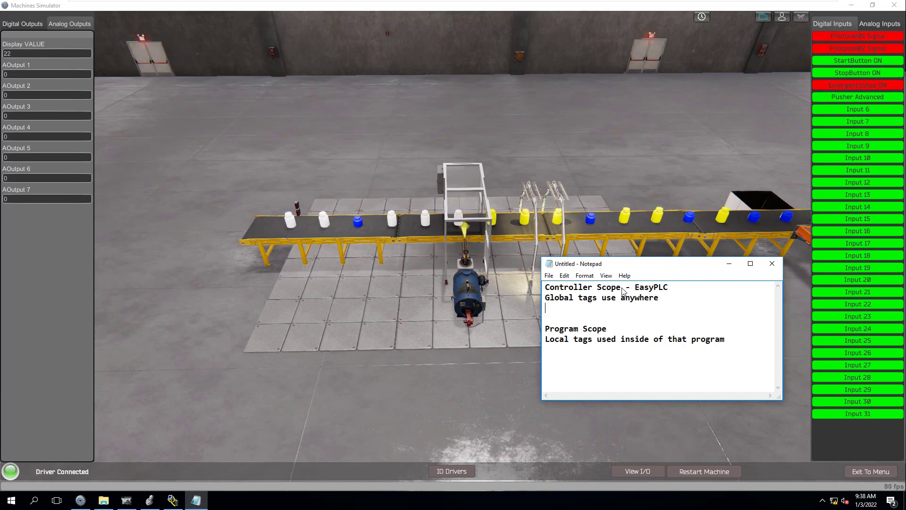
drag(622, 289, 543, 292)
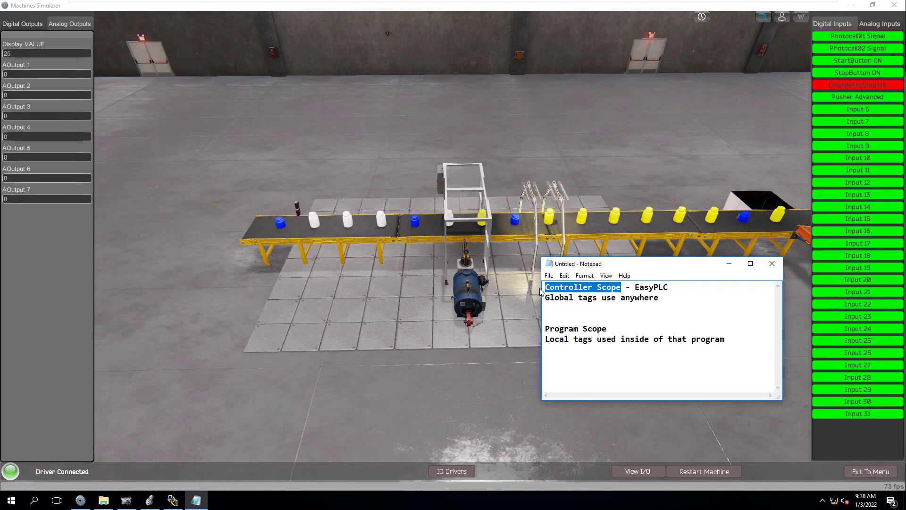
click(672, 310)
drag(626, 288, 542, 288)
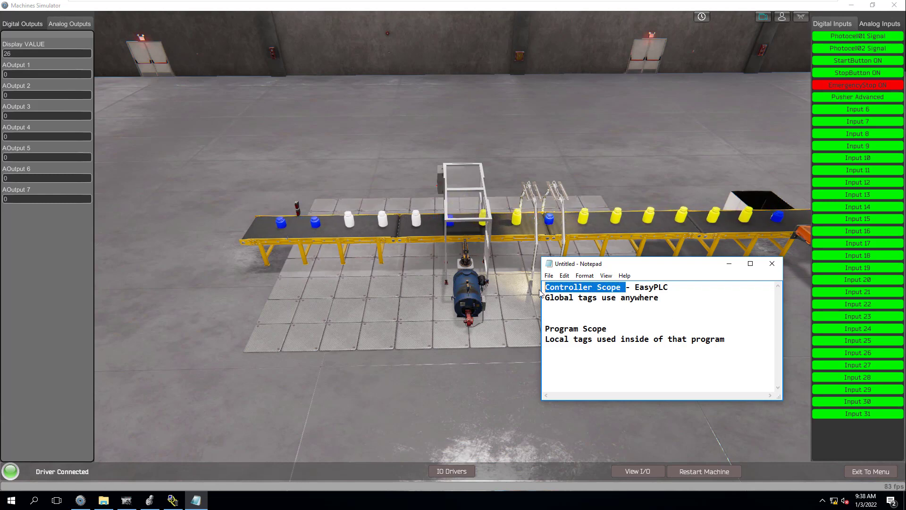
Switch to the Logix Designer project and open the Controller Tags list.
click(81, 500)
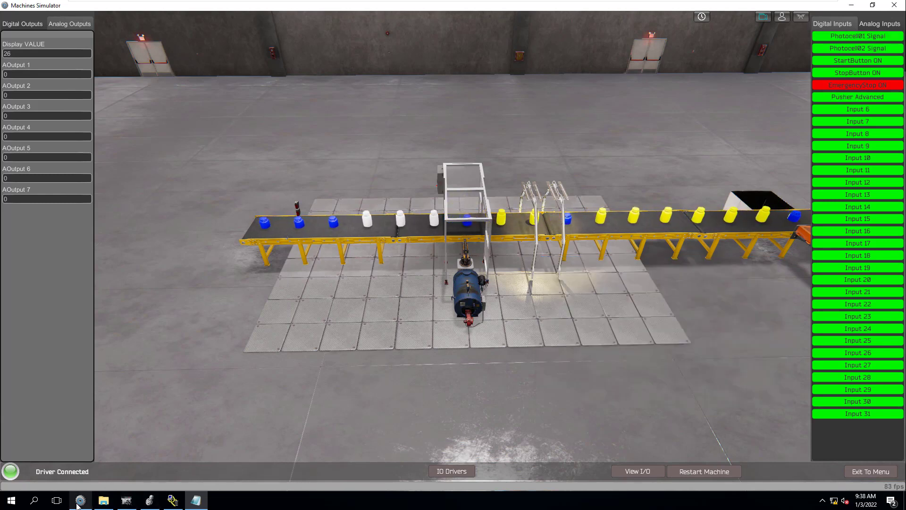
click(150, 501)
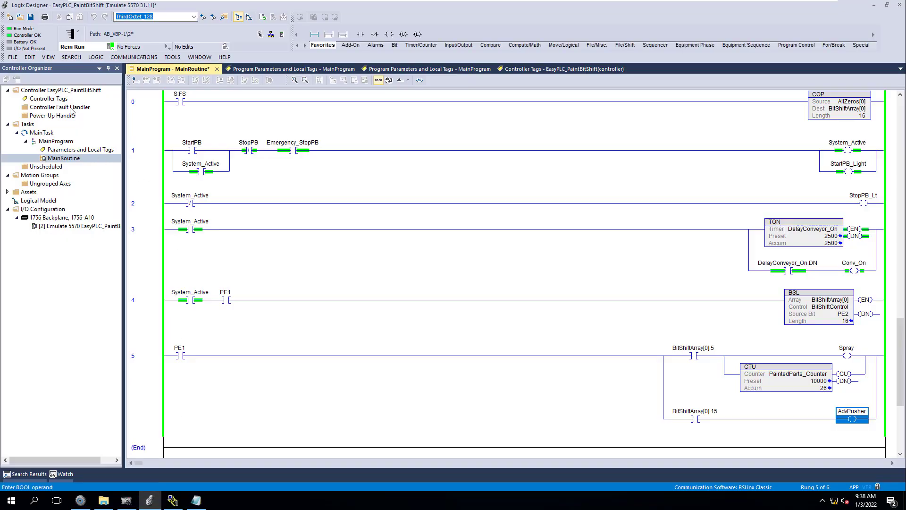
double_click(56, 99)
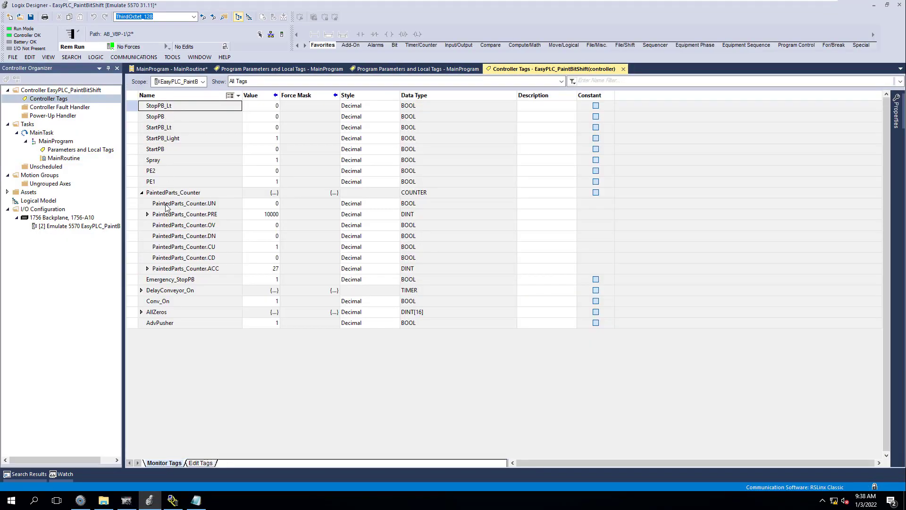
View MainProgram's local tags, then set the Scope back to EasyPLC_PaintBitShift to see PaintedParts_Counter.
click(203, 82)
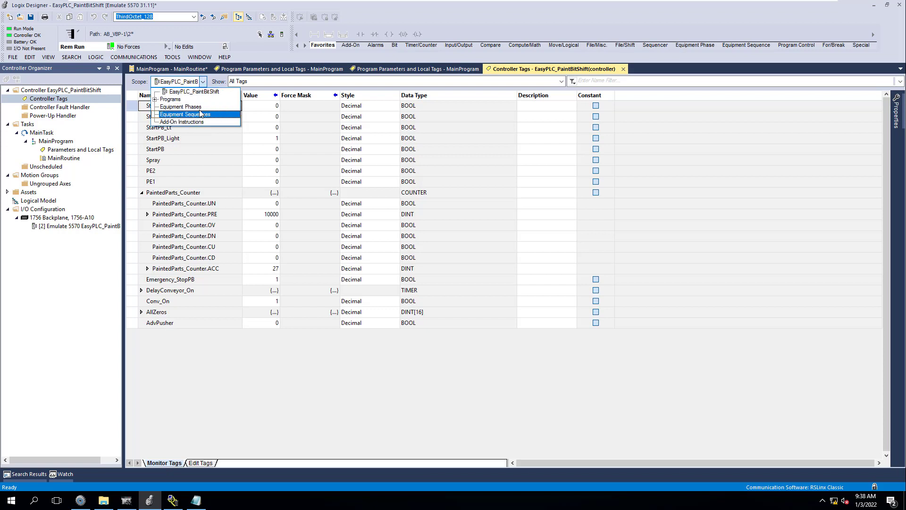
click(155, 100)
click(154, 100)
click(155, 100)
click(190, 107)
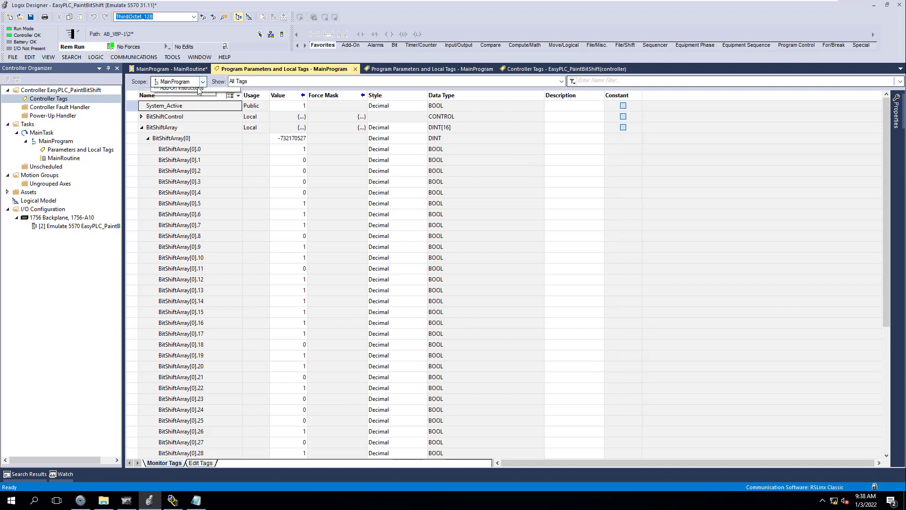
click(197, 83)
click(179, 91)
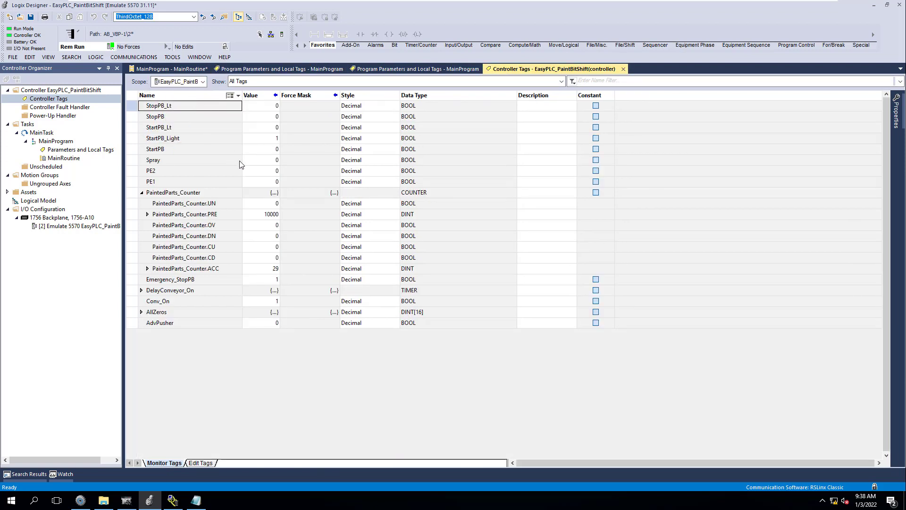